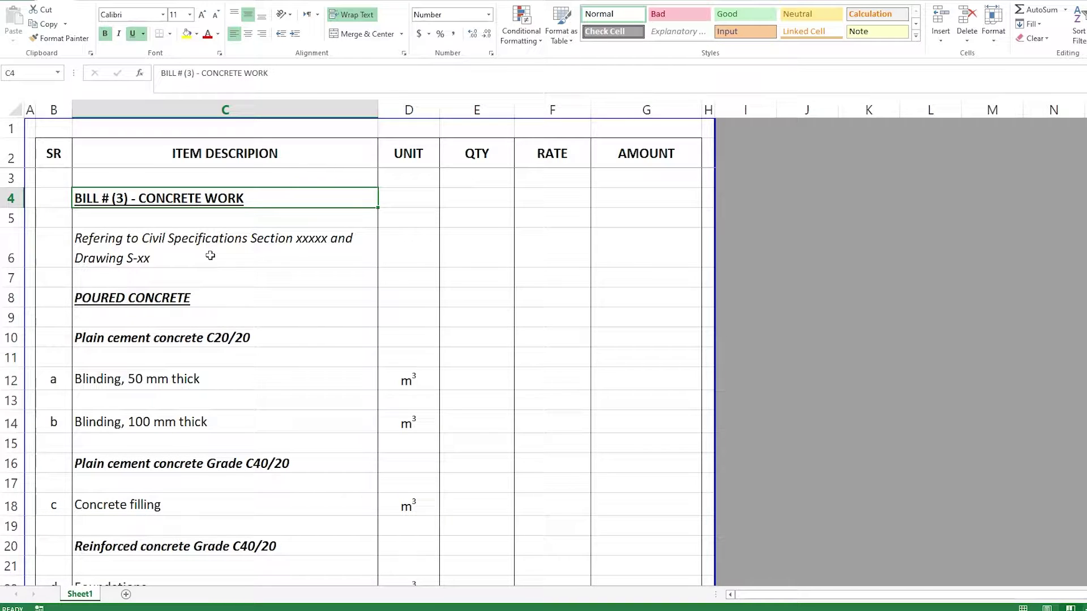
- Examine the heading, specification reference and plain cement concrete items of Bill # (3) - Concrete Work
scroll(210, 257, down, 1)
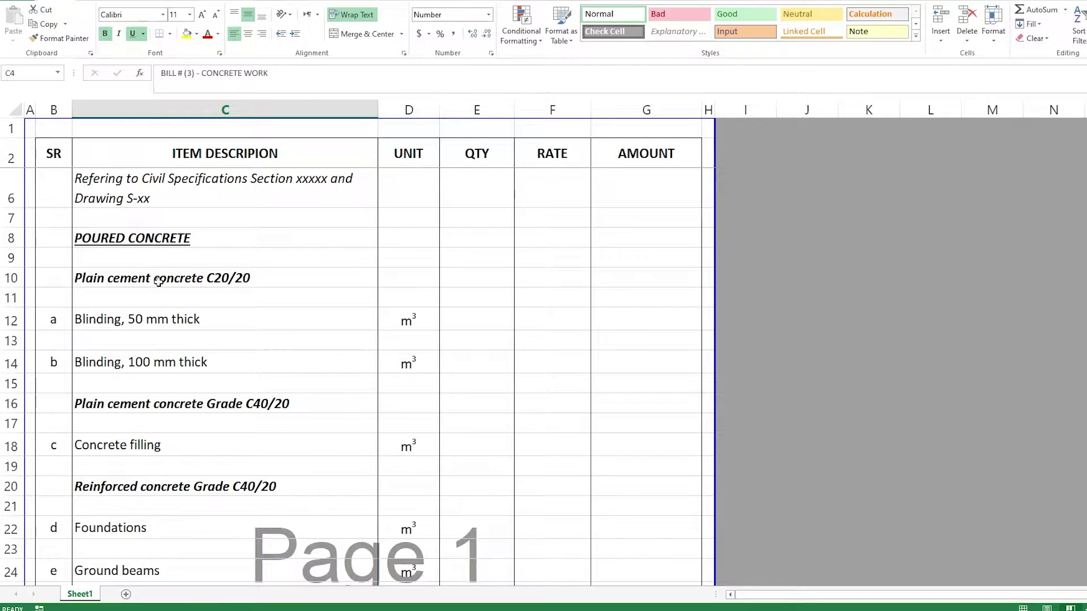
scroll(192, 291, down, 1)
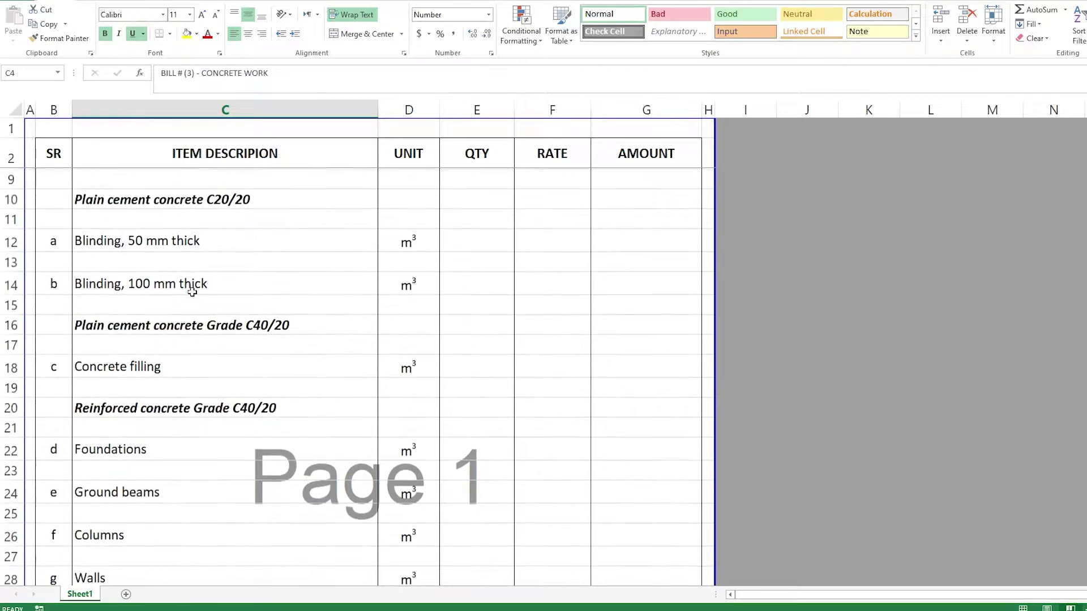
scroll(192, 291, down, 1)
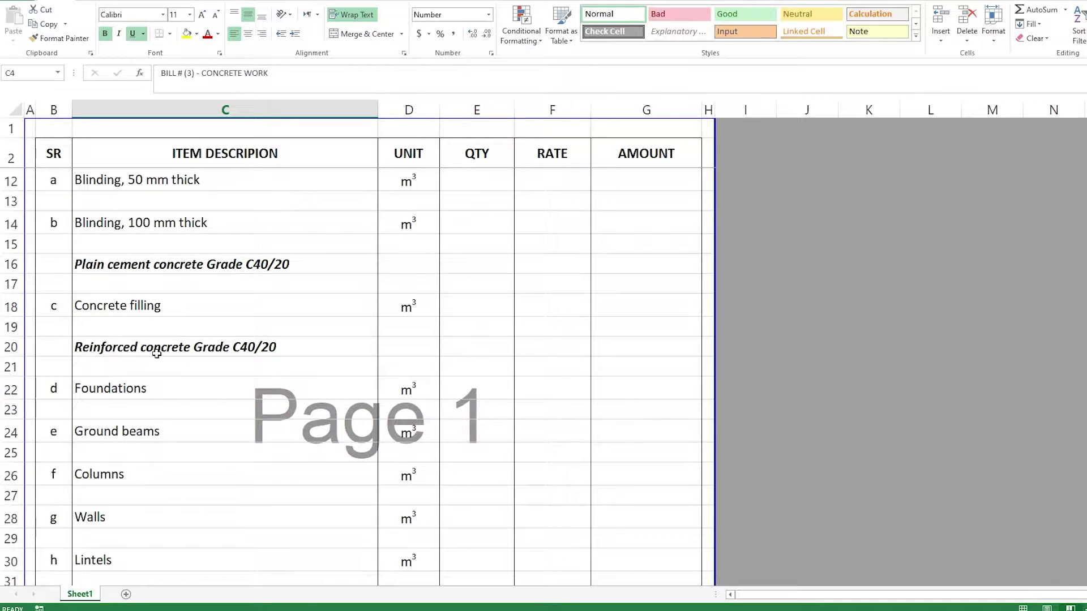
scroll(158, 345, up, 3)
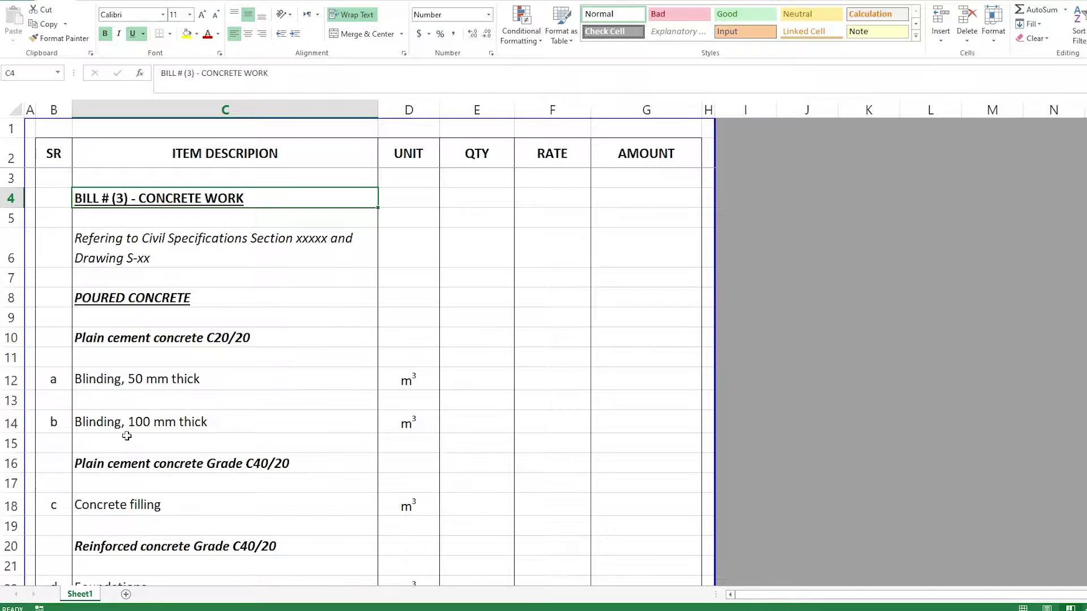
scroll(278, 386, down, 2)
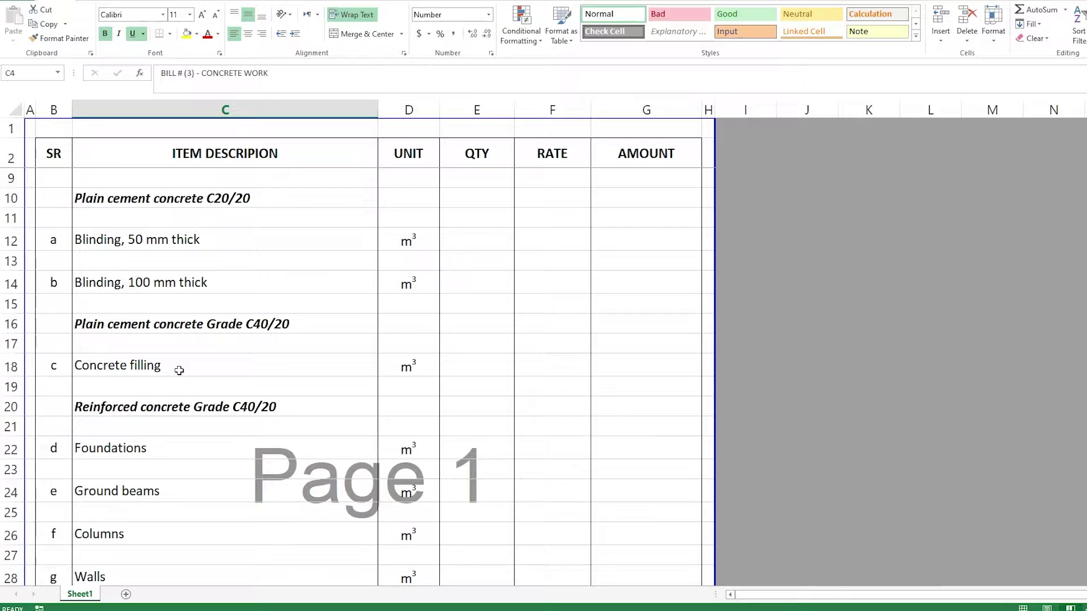
scroll(178, 370, up, 2)
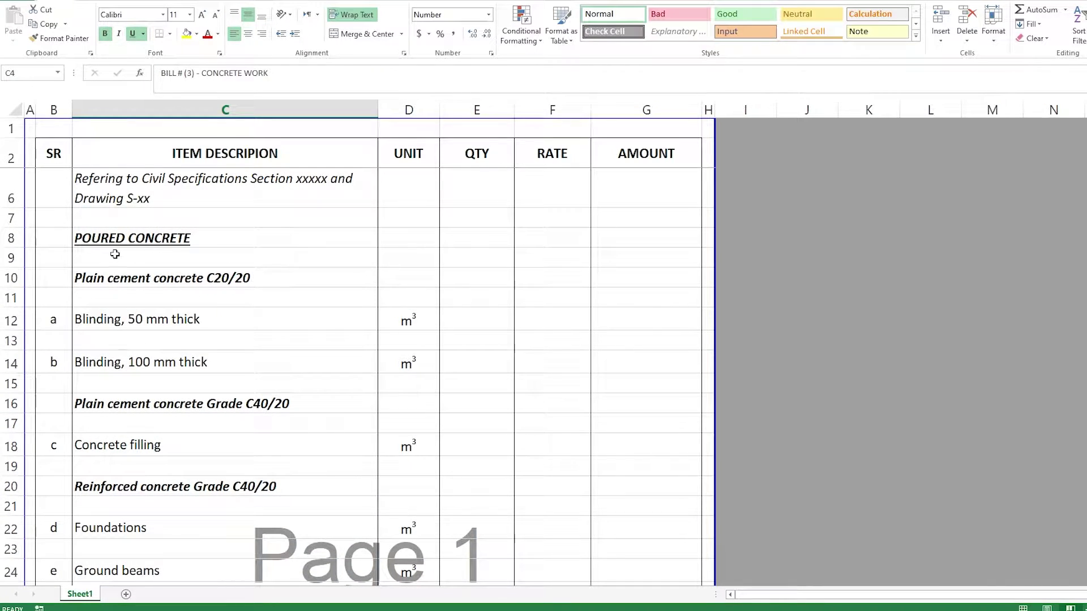
- Read through the poured concrete items from the blinding entries down to the upstands and return to the bill heading
scroll(169, 258, down, 1)
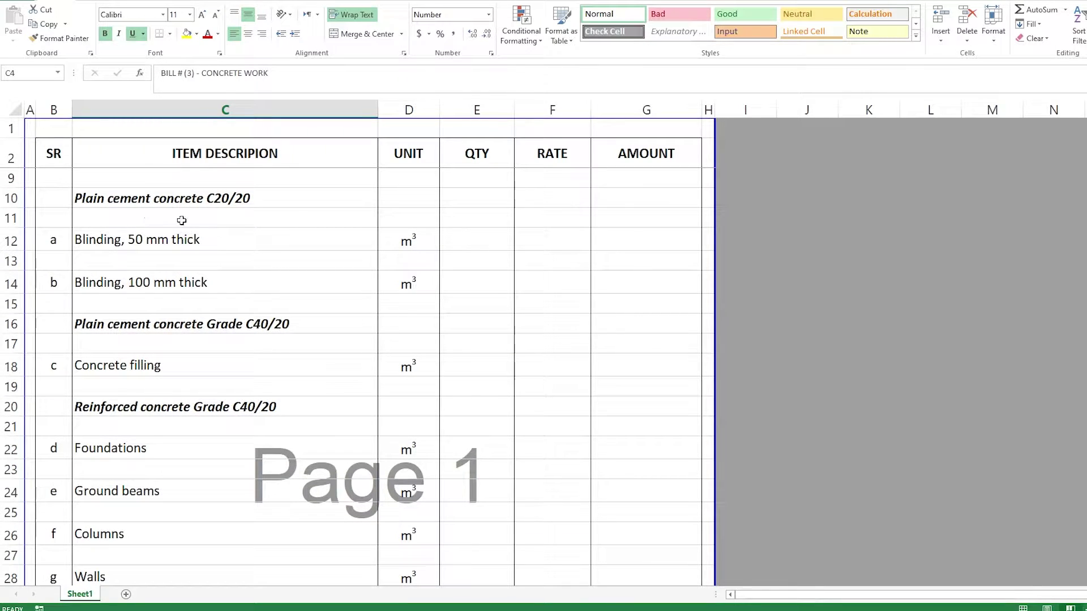
scroll(230, 314, down, 1)
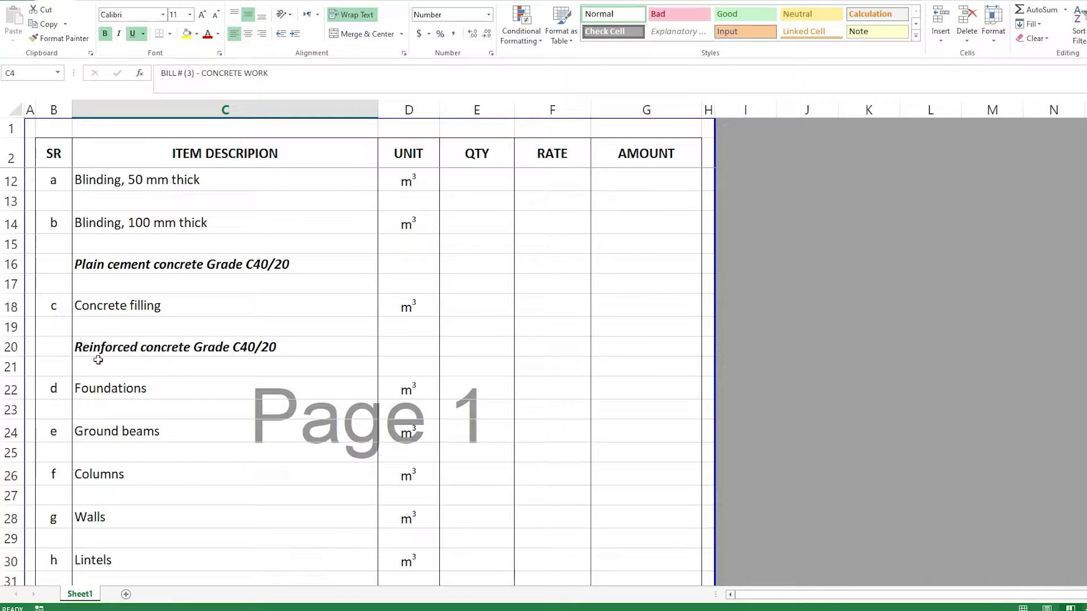
scroll(176, 369, down, 1)
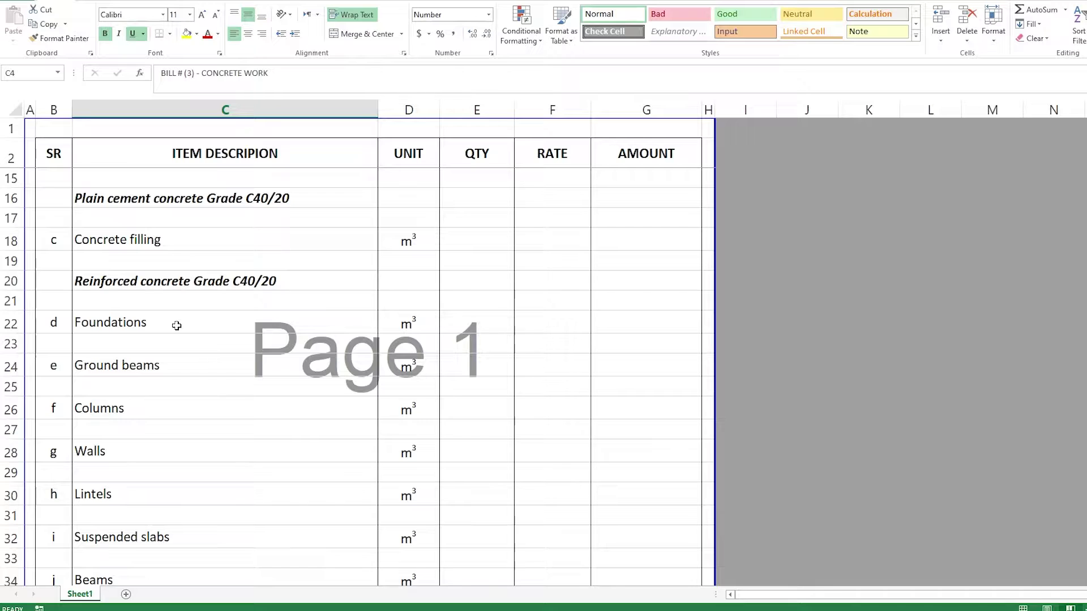
scroll(176, 326, down, 1)
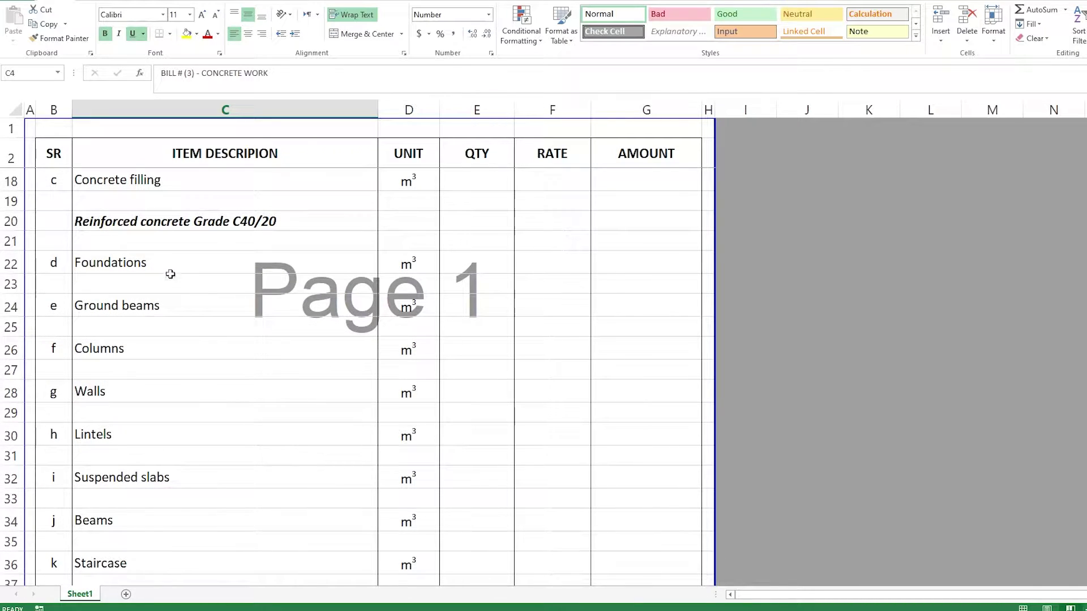
scroll(169, 338, down, 2)
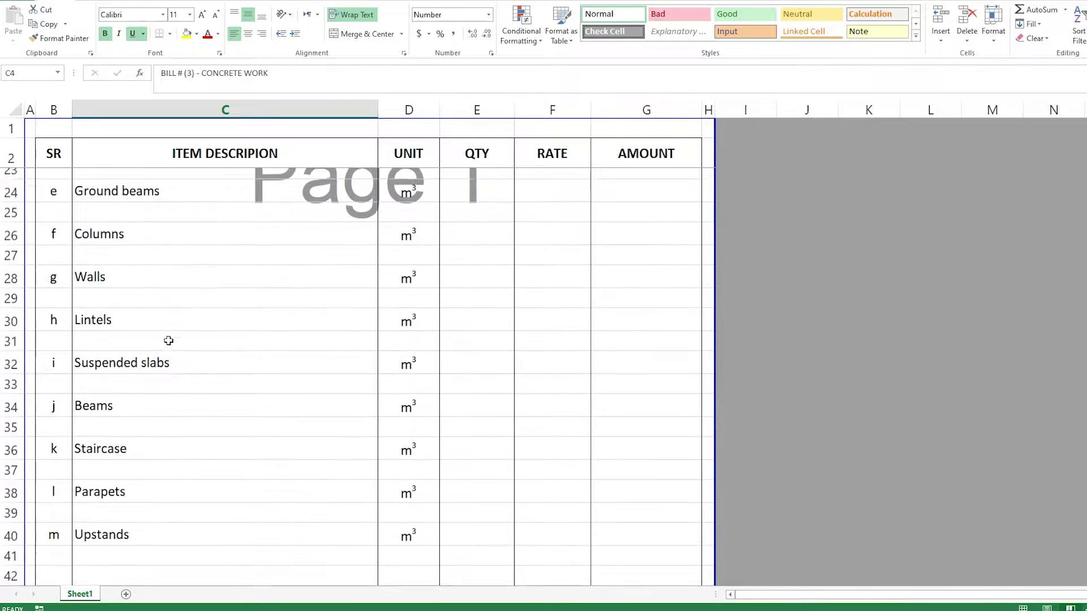
scroll(202, 357, down, 1)
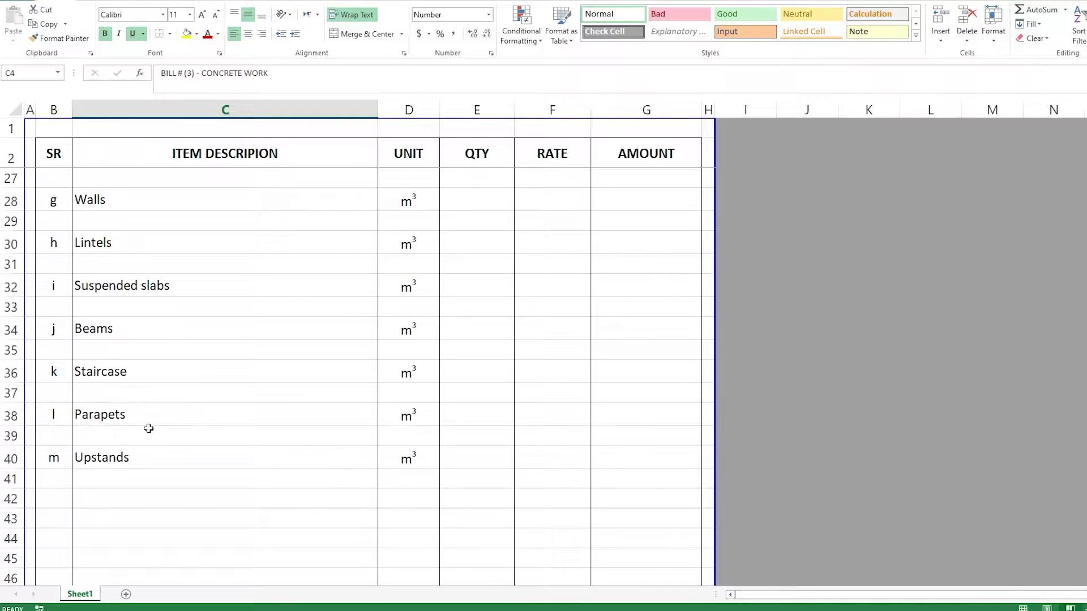
scroll(199, 439, up, 2)
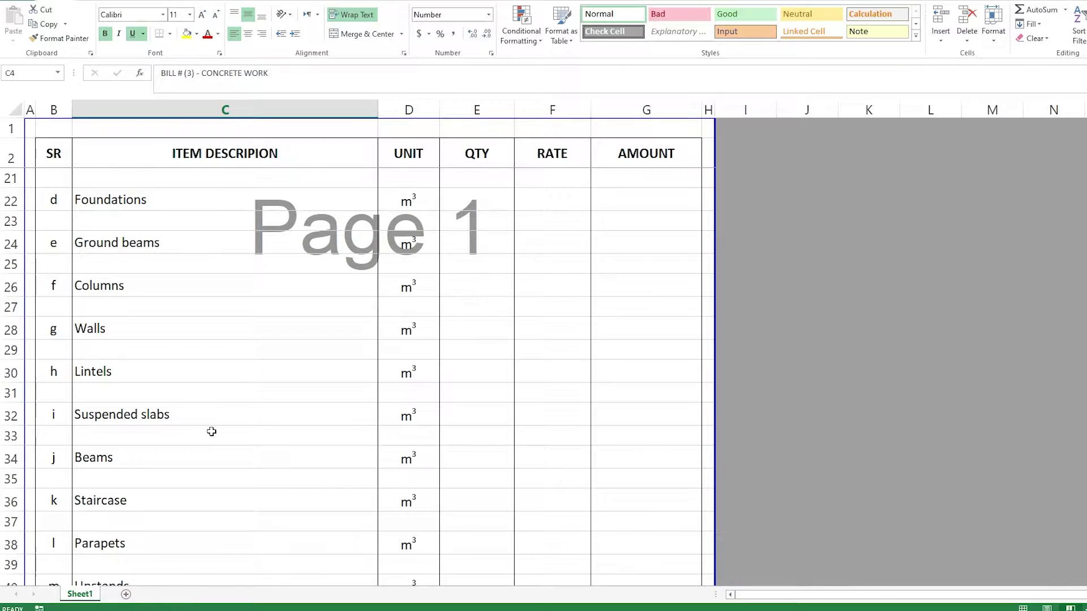
scroll(219, 402, up, 5)
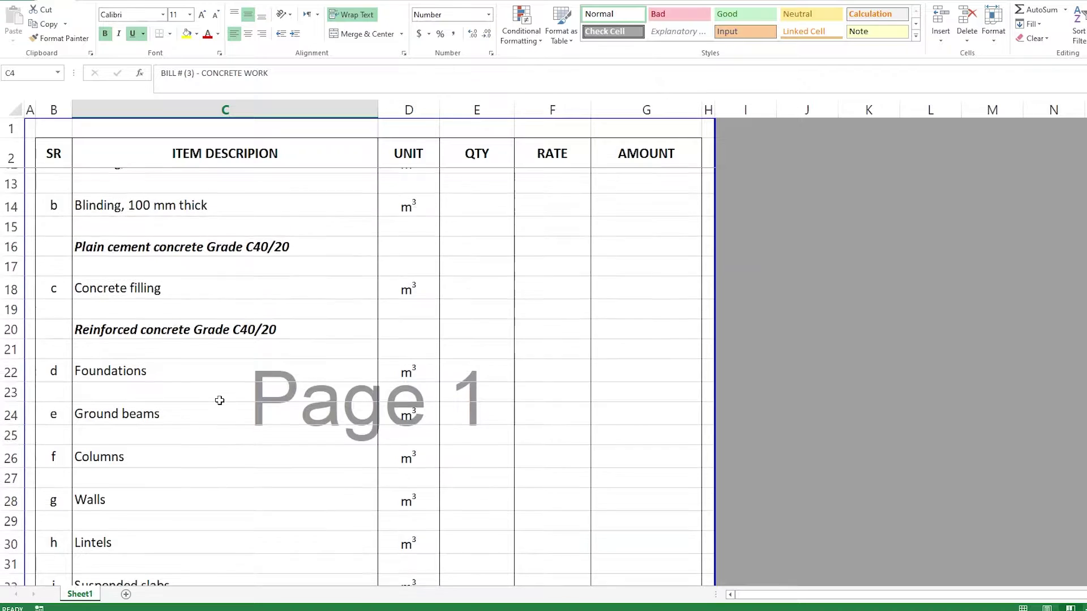
scroll(219, 400, up, 2)
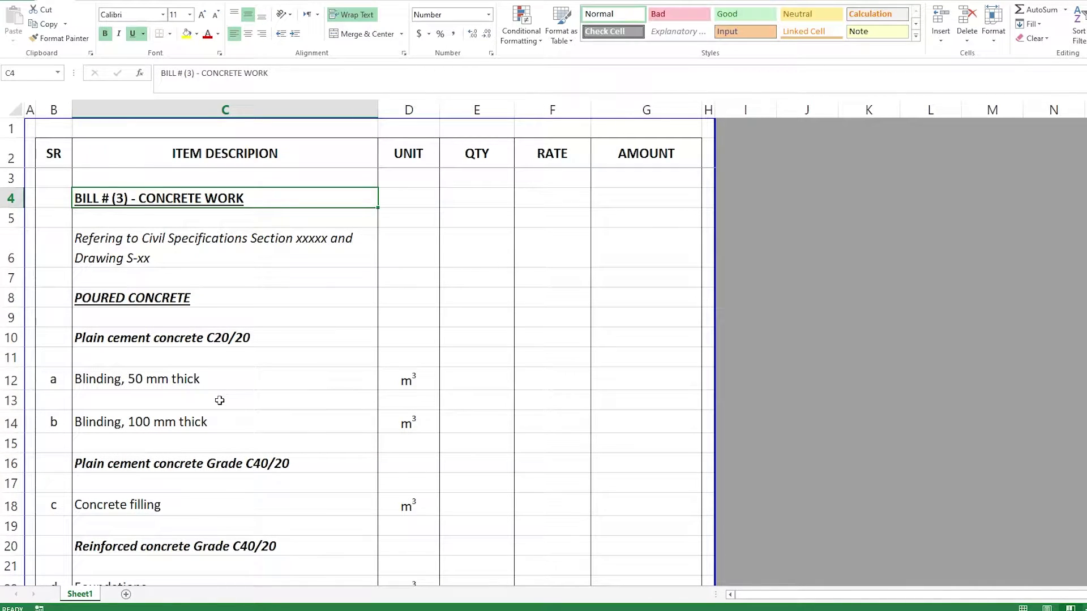
- Examine the Poured Concrete section in C8, checking the concrete grades and the units of its plain and reinforced items
click(140, 303)
scroll(218, 360, down, 2)
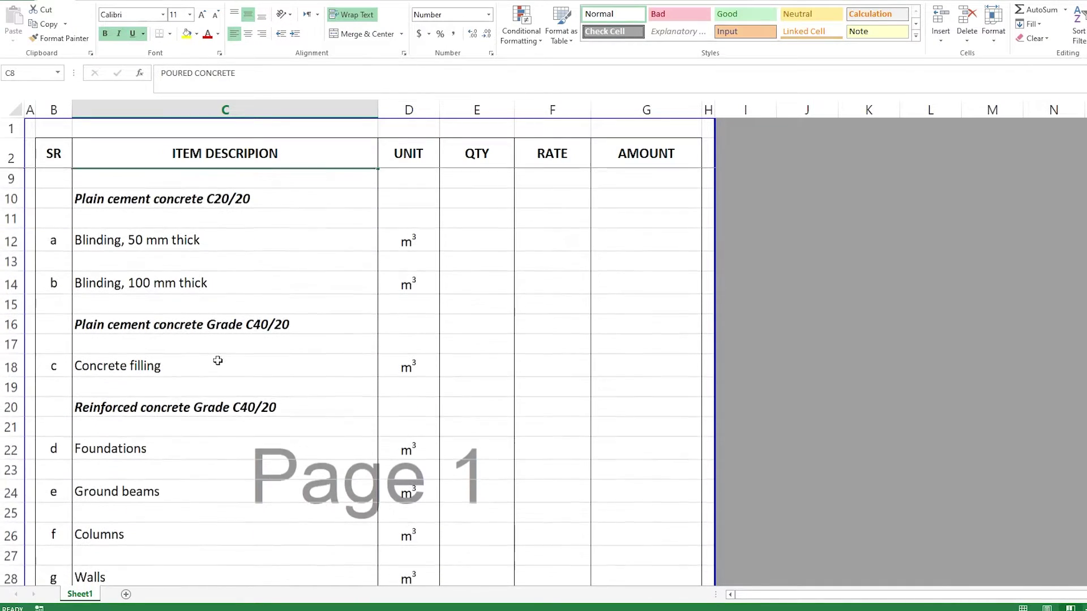
scroll(218, 360, down, 1)
scroll(311, 383, up, 2)
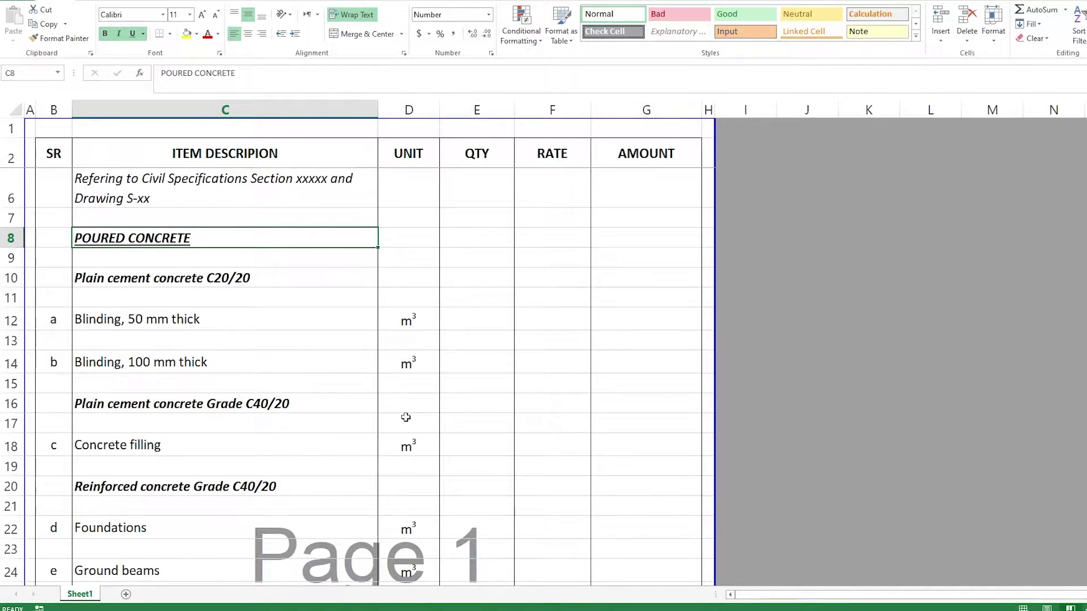
scroll(247, 412, down, 1)
scroll(391, 438, down, 1)
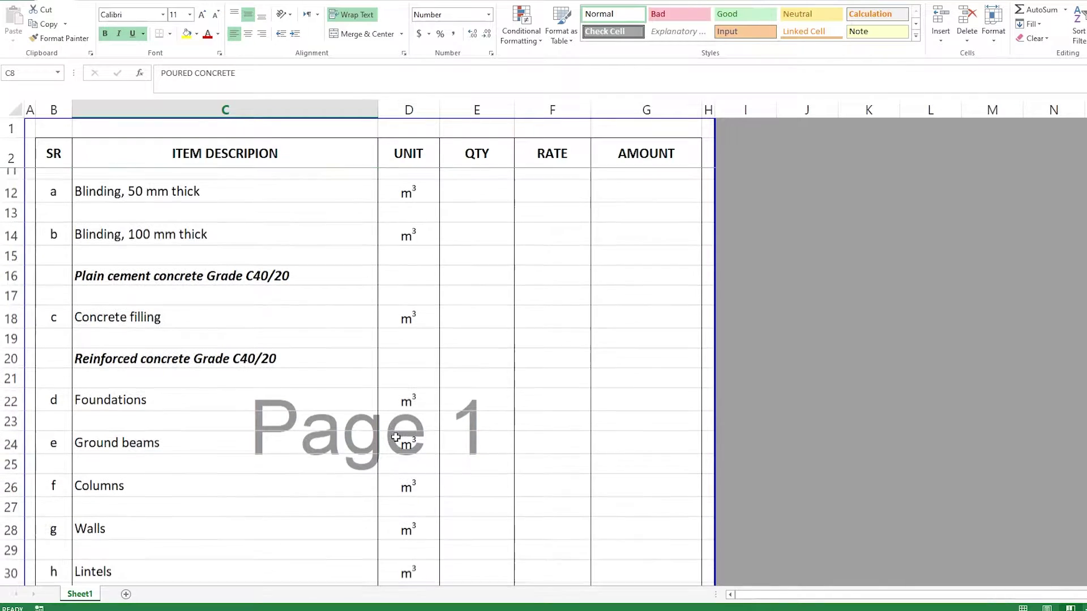
scroll(418, 412, down, 1)
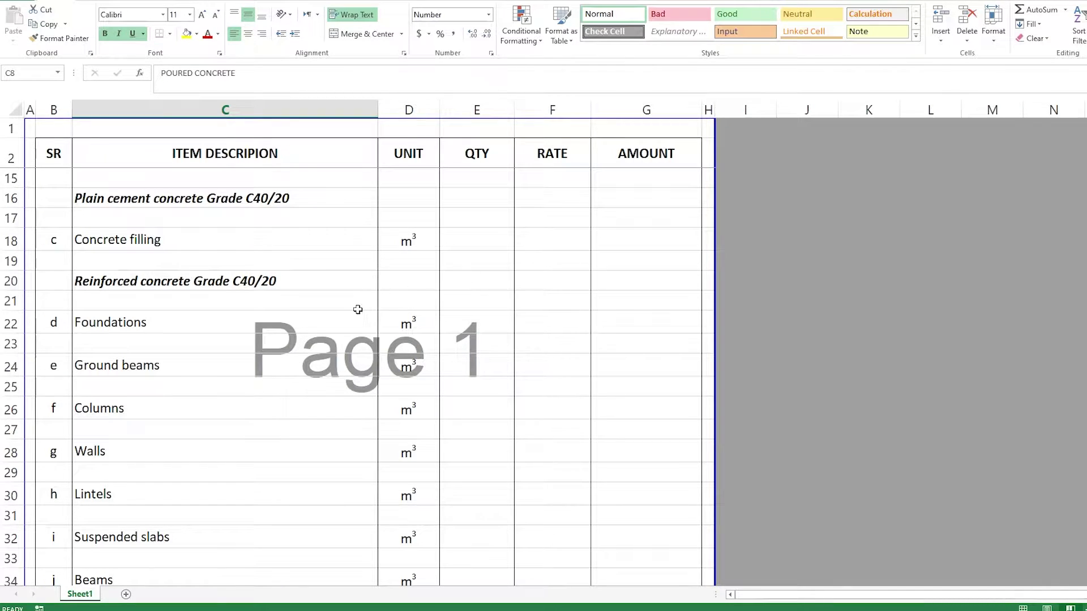
scroll(357, 310, up, 3)
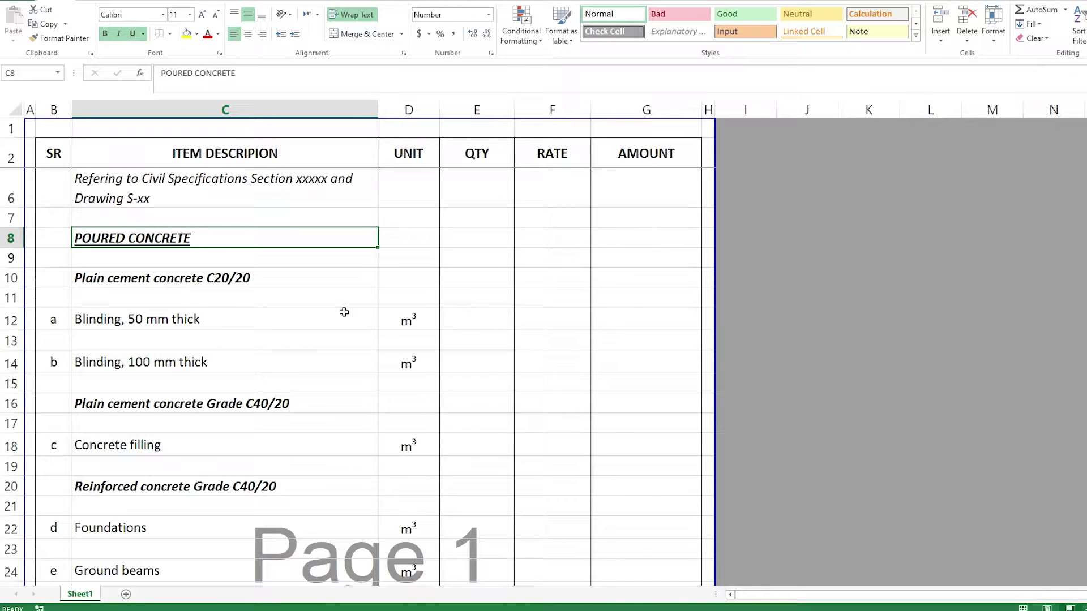
scroll(368, 322, down, 1)
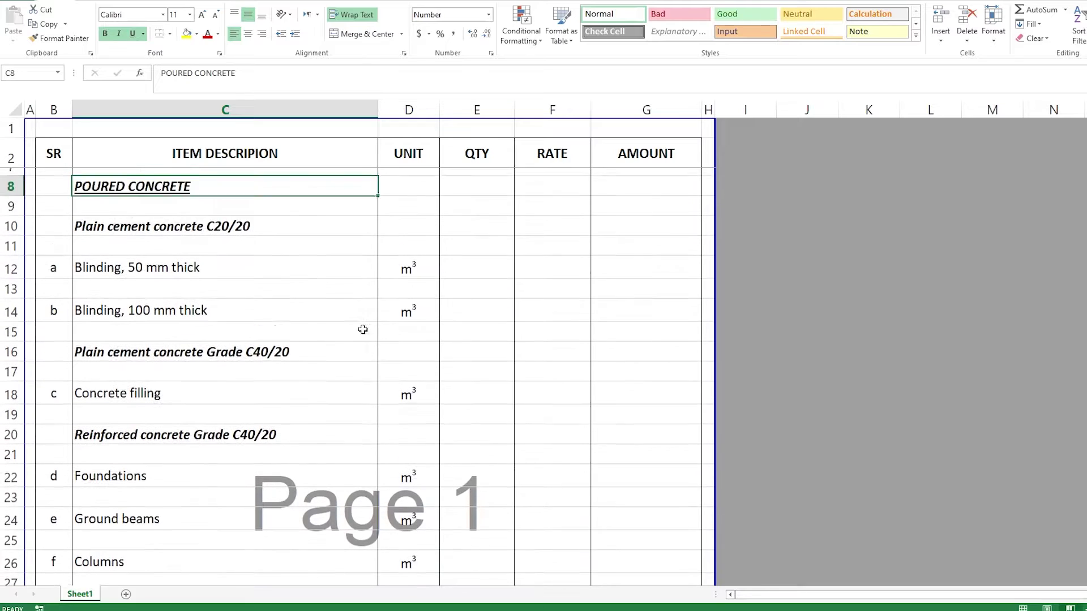
scroll(364, 327, up, 1)
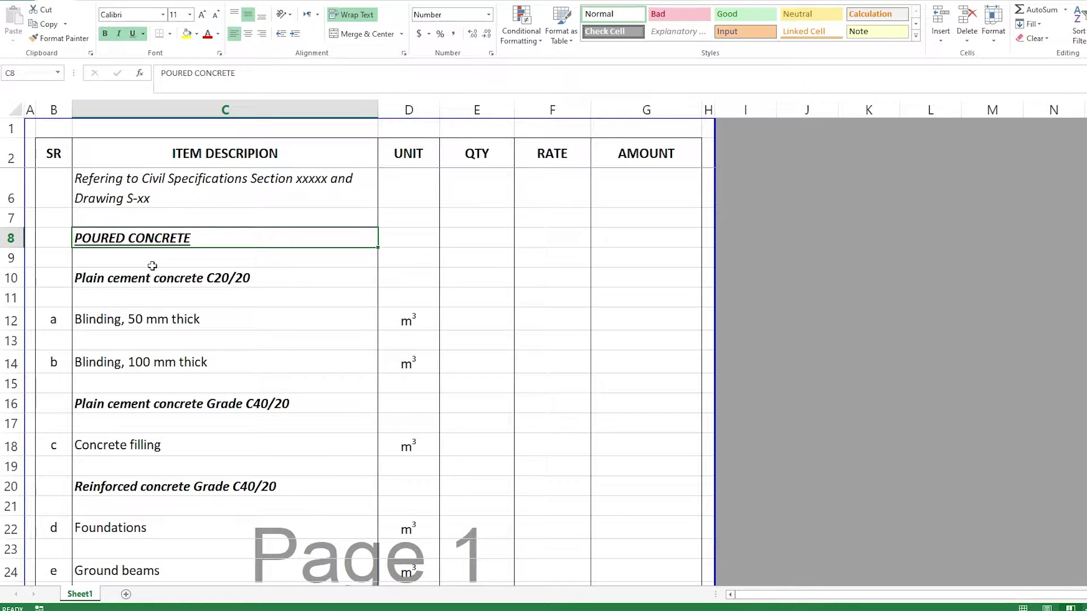
scroll(409, 325, down, 1)
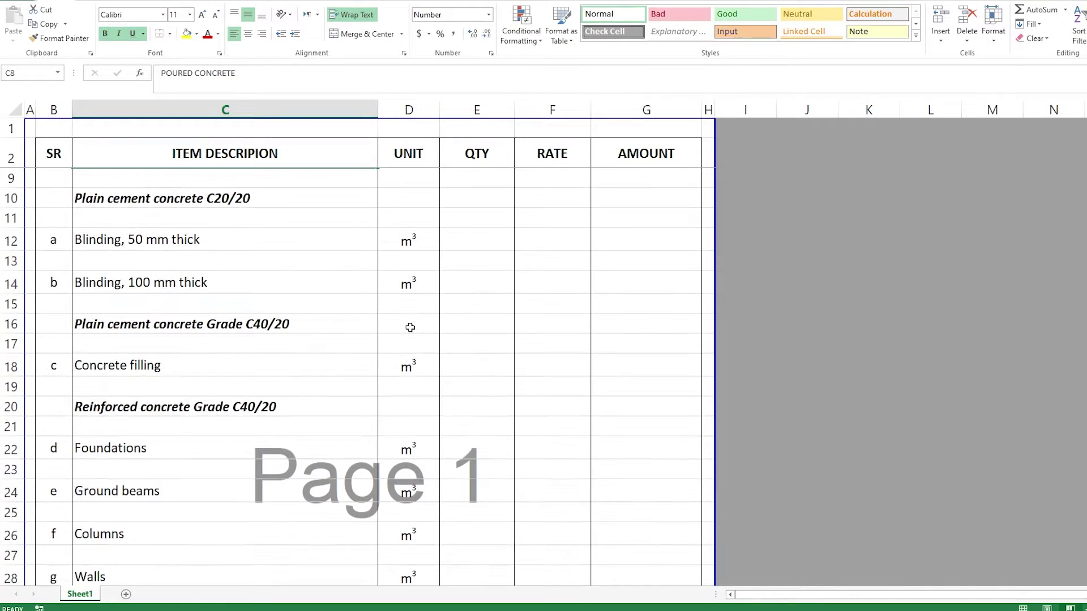
- Examine the Reinforcement section's various diameters item in row 55, checking its description, unit, quantity and rate cells
scroll(420, 312, down, 7)
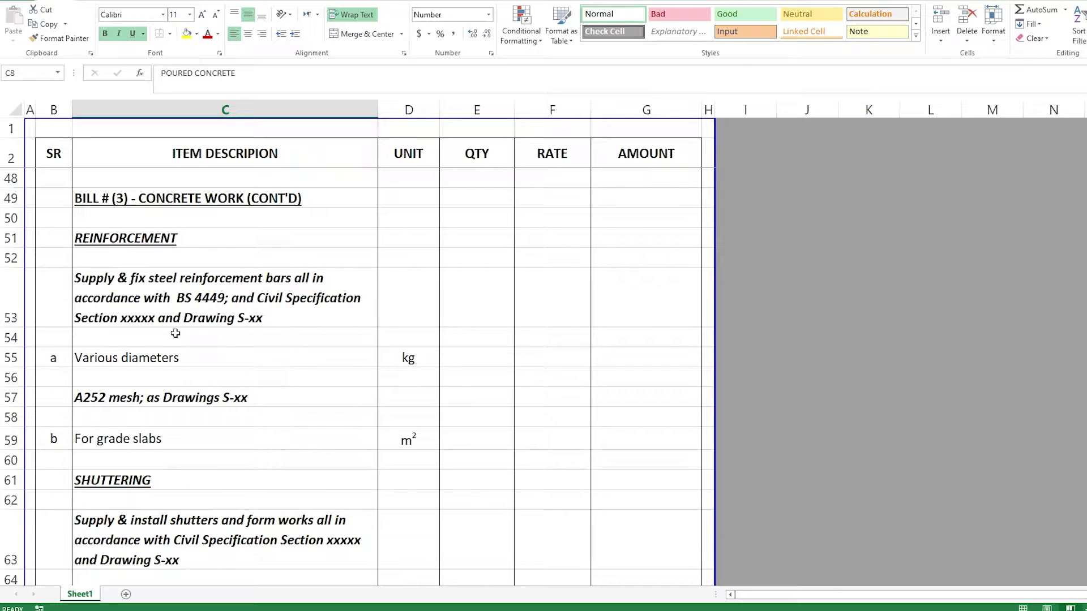
click(136, 361)
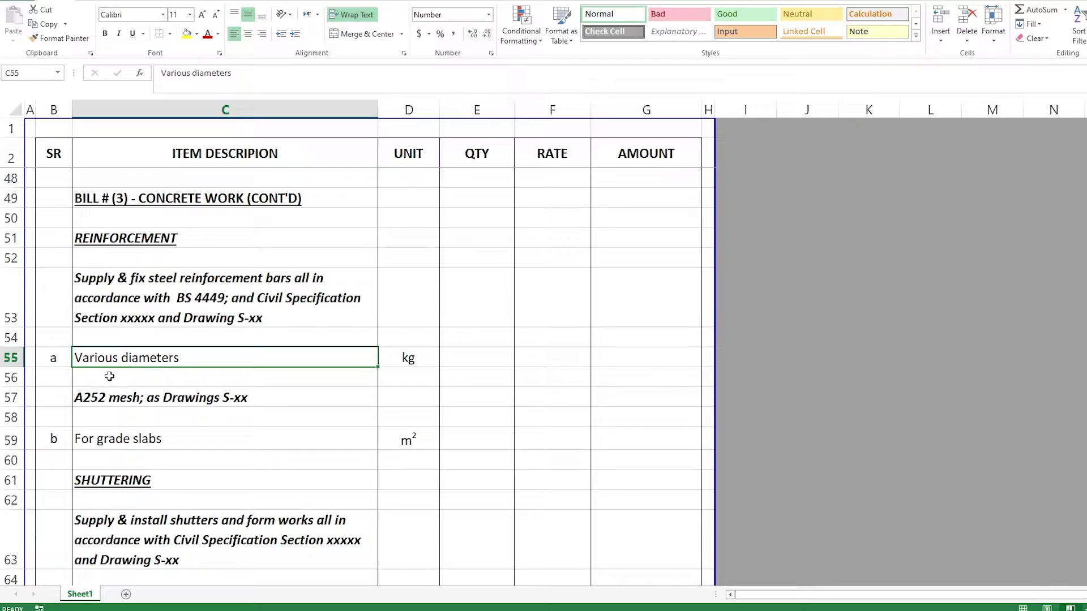
click(406, 358)
click(114, 358)
click(475, 359)
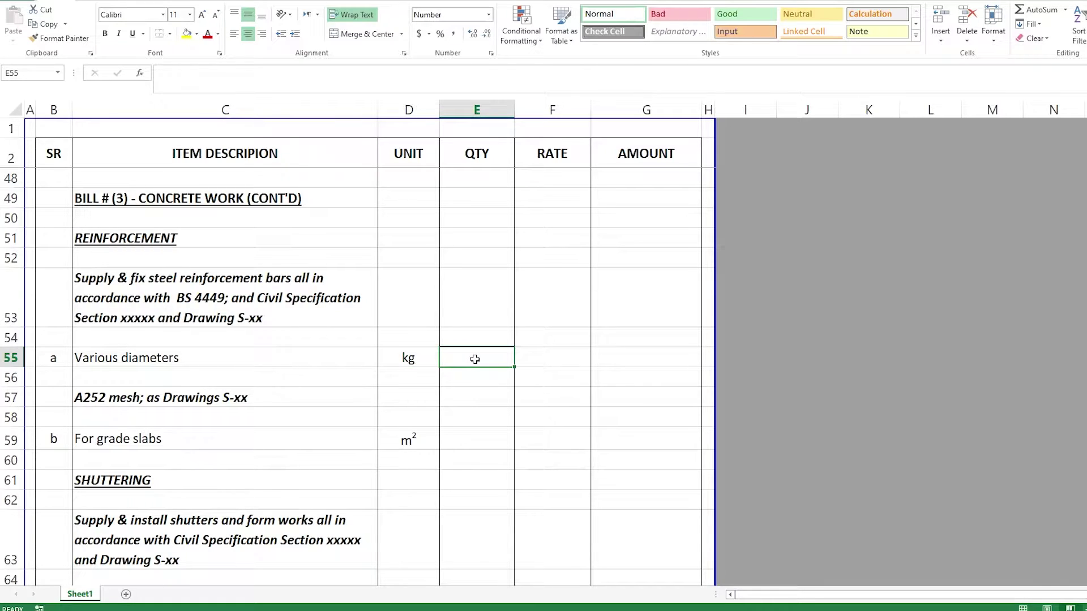
click(412, 360)
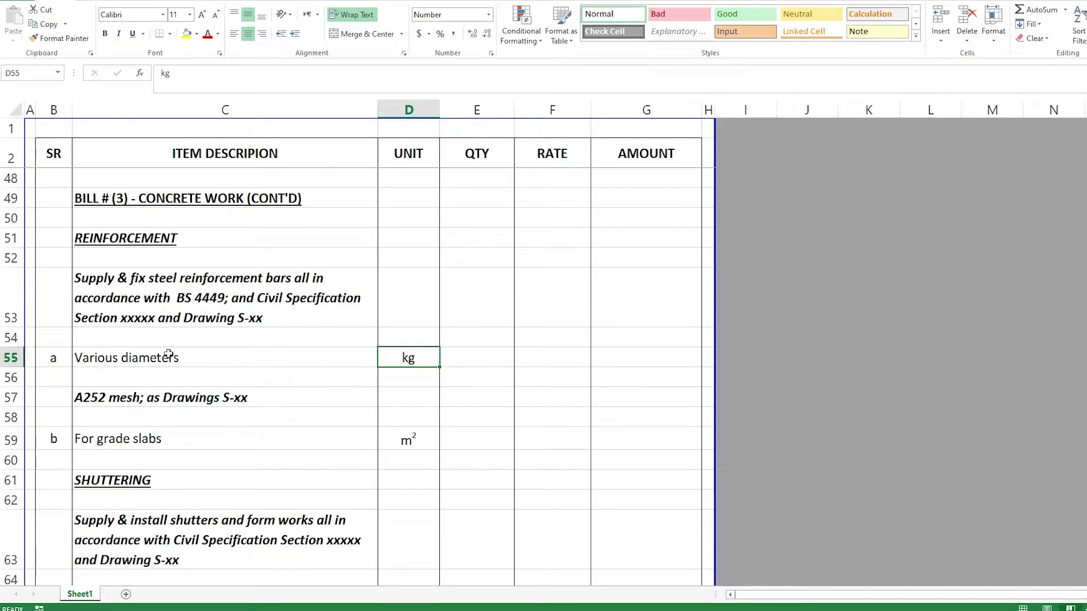
click(187, 358)
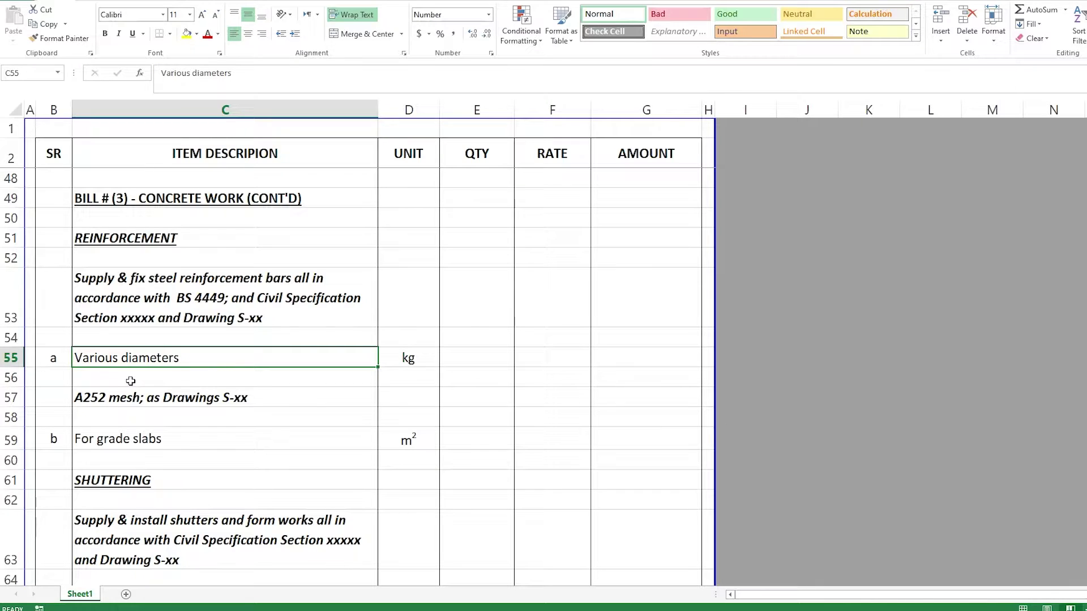
click(482, 357)
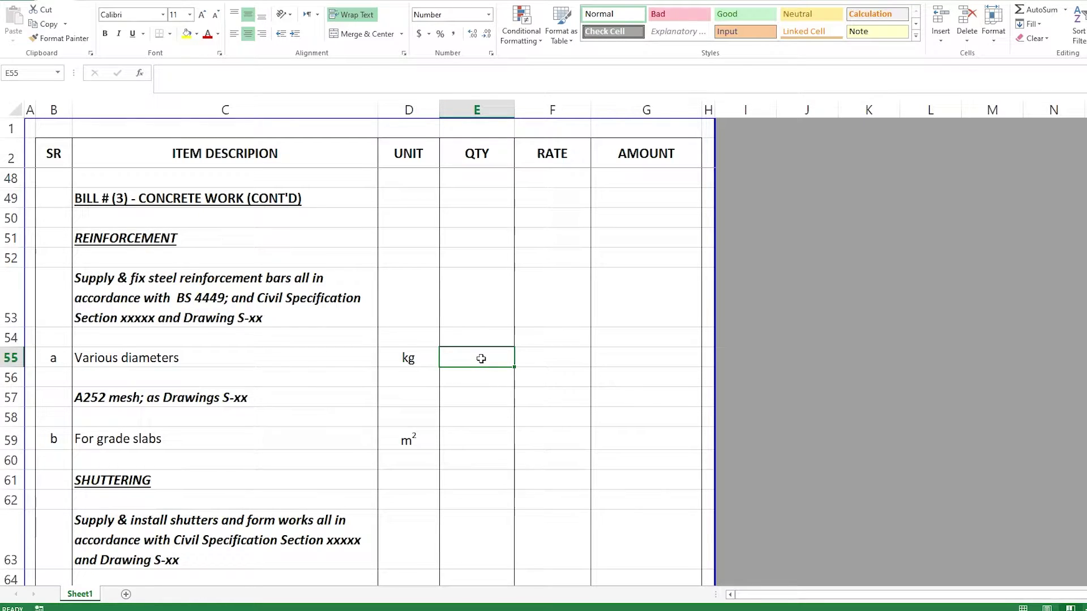
click(544, 362)
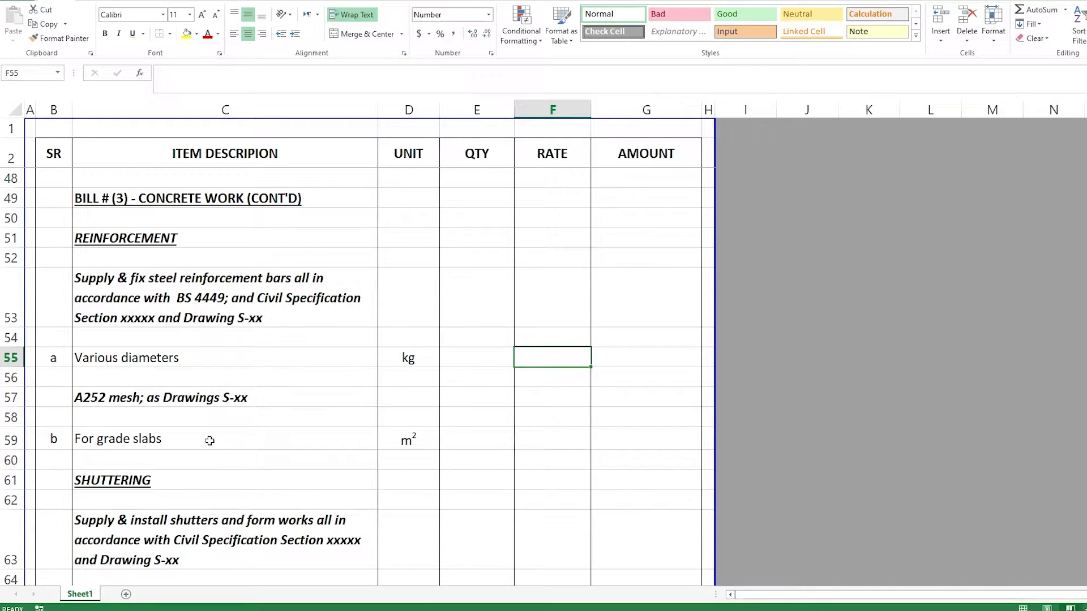
- Inspect the unit, quantity and rate cells of the A252 mesh item for grade slabs in row 59
click(407, 443)
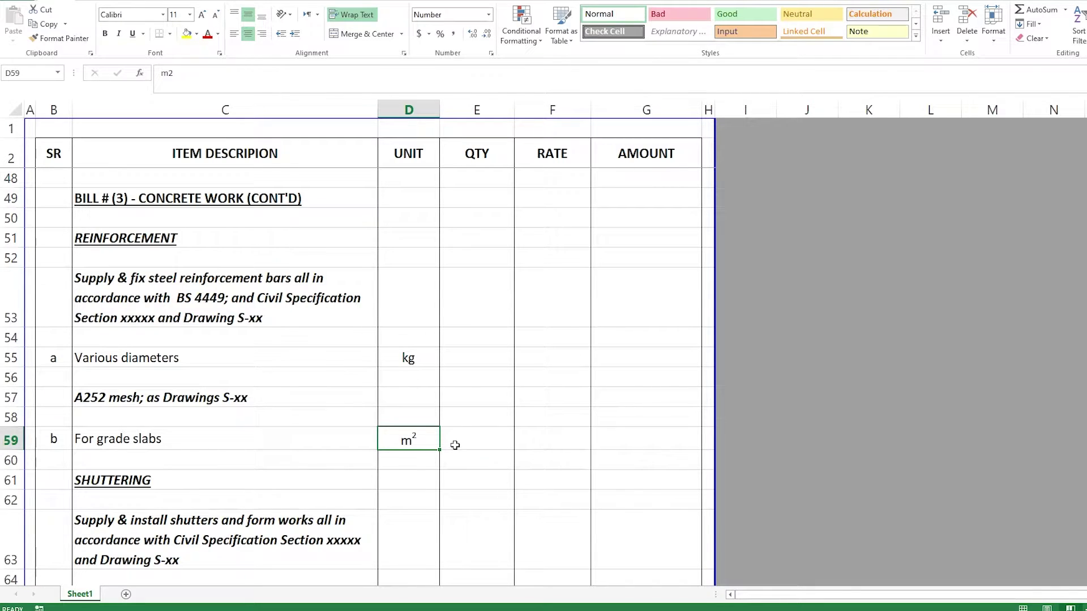
click(487, 434)
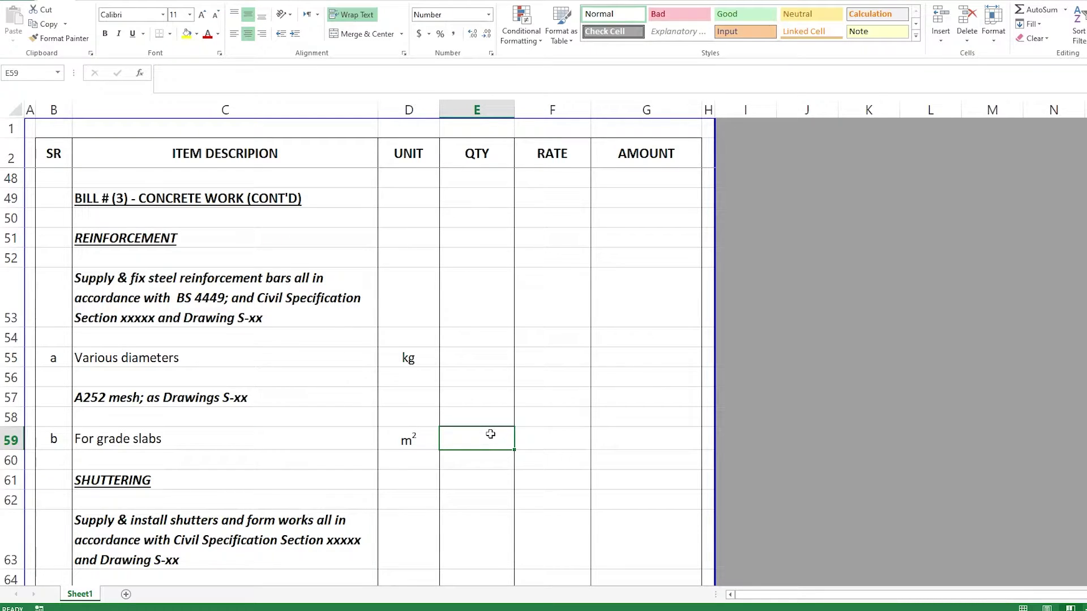
click(539, 436)
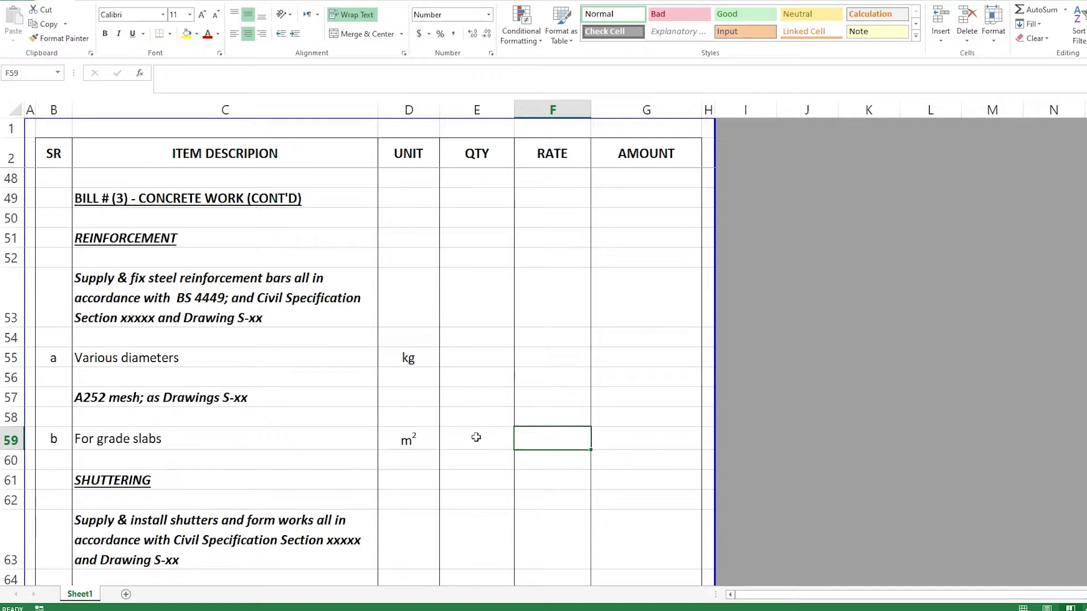
- Read the Shuttering heading in C61 and its supply and install specification clause in C63
scroll(476, 438, down, 2)
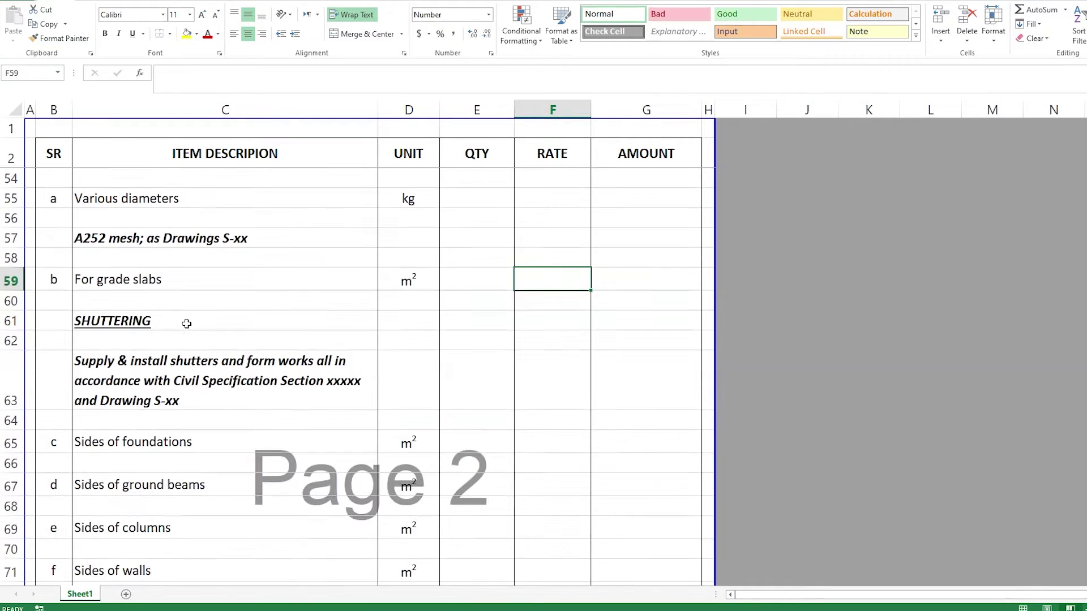
click(190, 323)
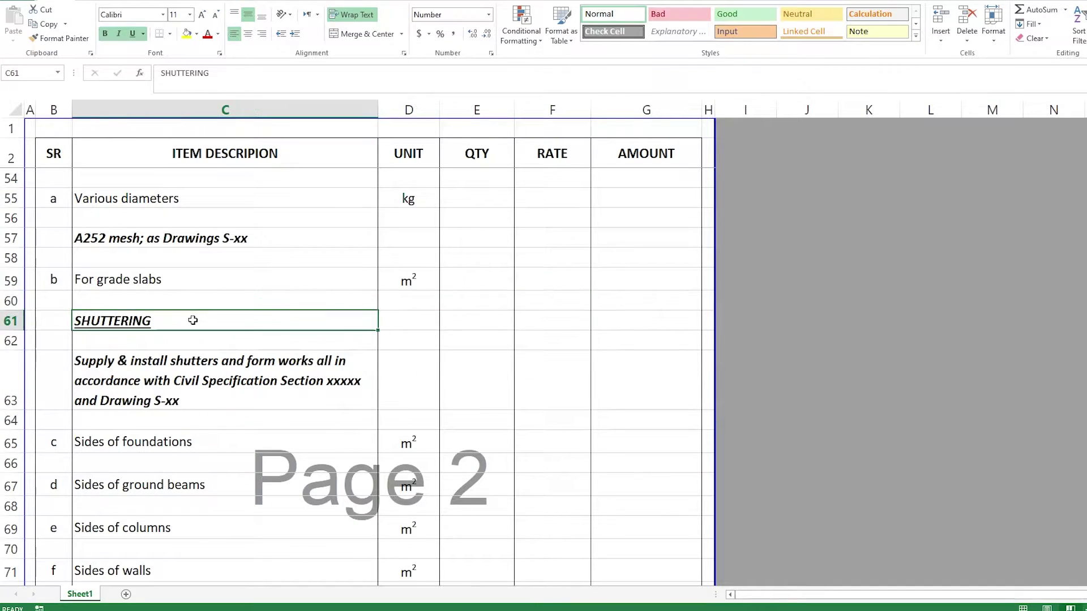
scroll(225, 347, down, 1)
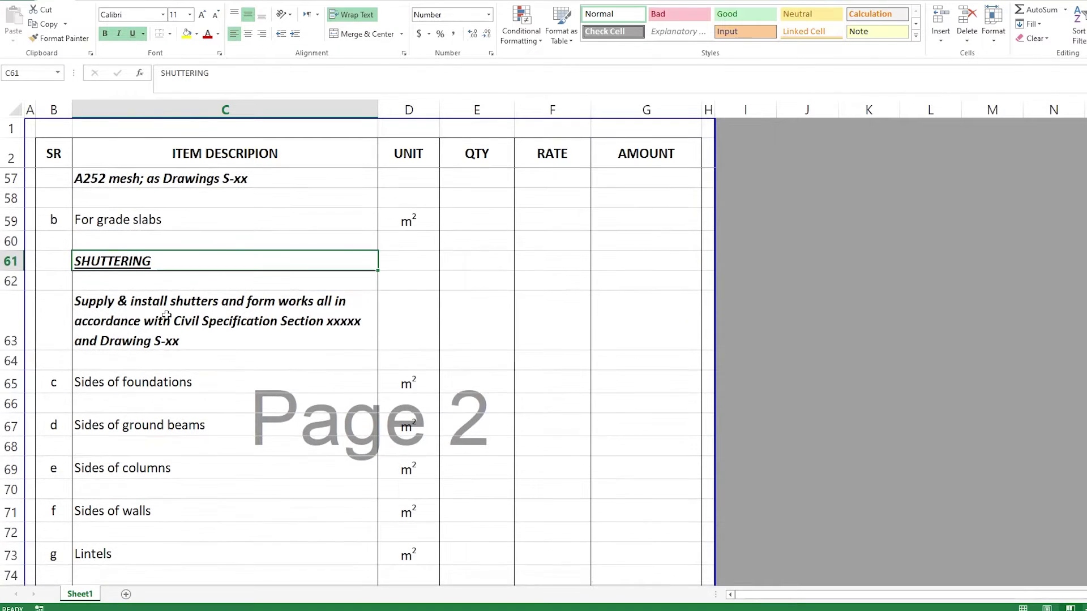
click(125, 321)
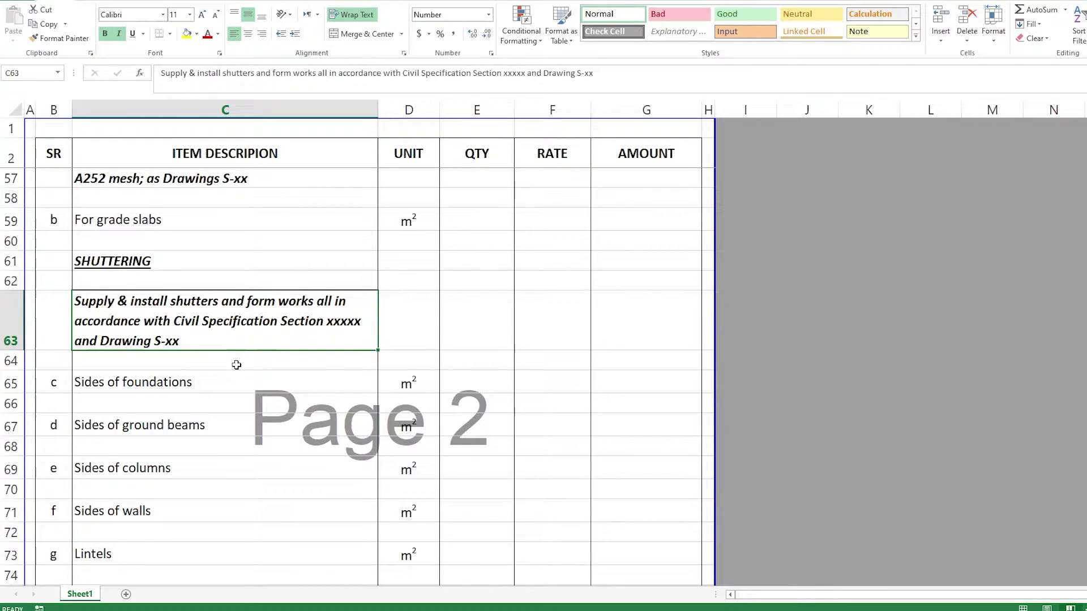
- Examine the shuttering items for sides of foundations and ground beams and compare them with the reinforced concrete items
scroll(235, 363, down, 1)
click(214, 321)
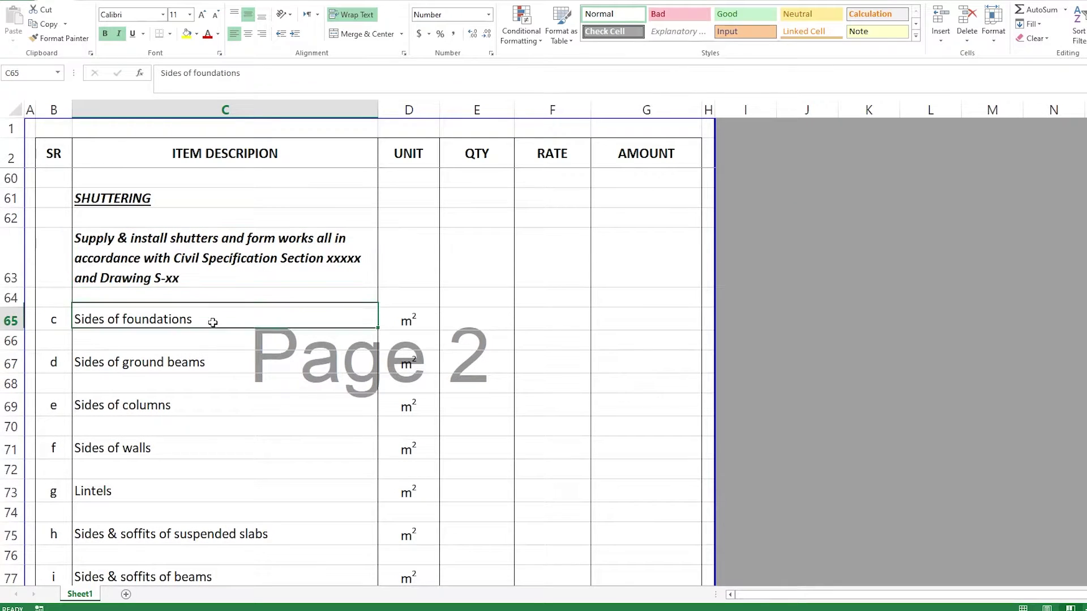
click(215, 366)
scroll(204, 409, up, 14)
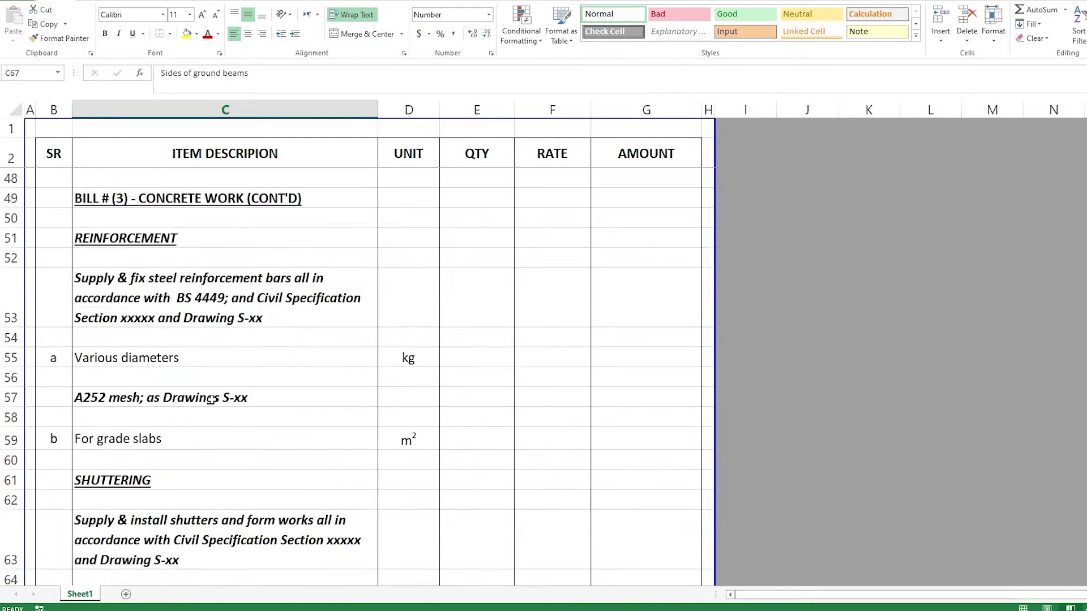
scroll(198, 334, up, 2)
scroll(151, 388, down, 2)
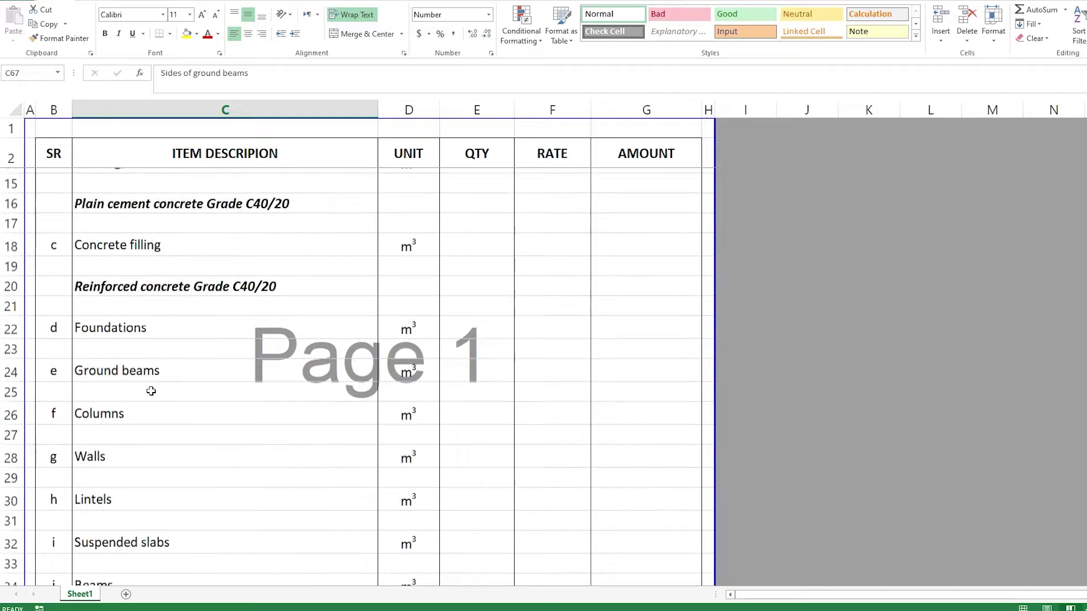
scroll(159, 356, down, 13)
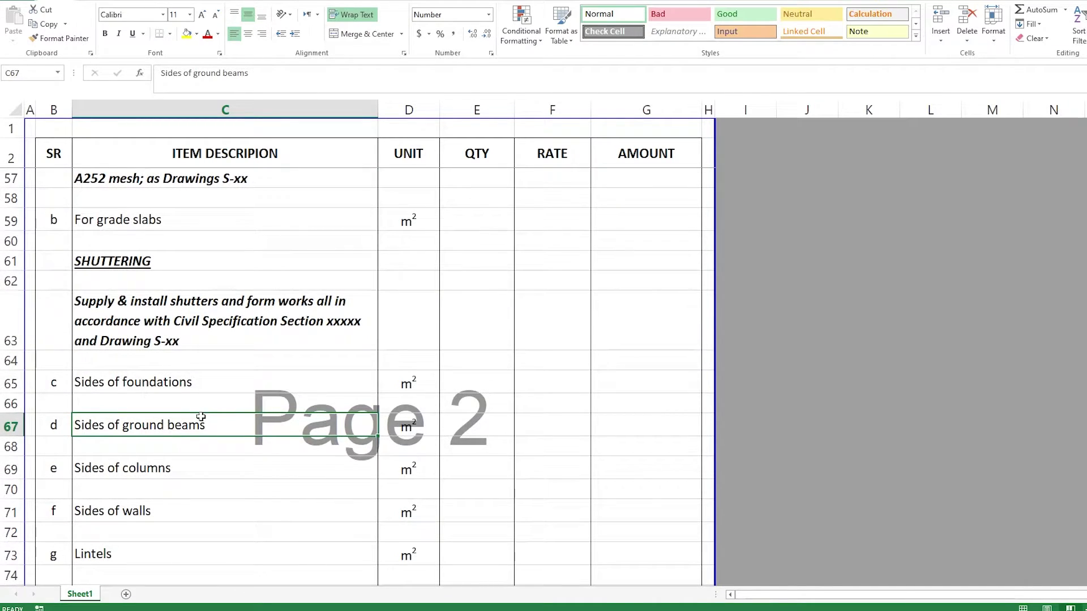
- Compare the sides of foundations shuttering item in C65 with the Foundations concrete item in C22
click(214, 382)
scroll(214, 382, down, 1)
click(231, 365)
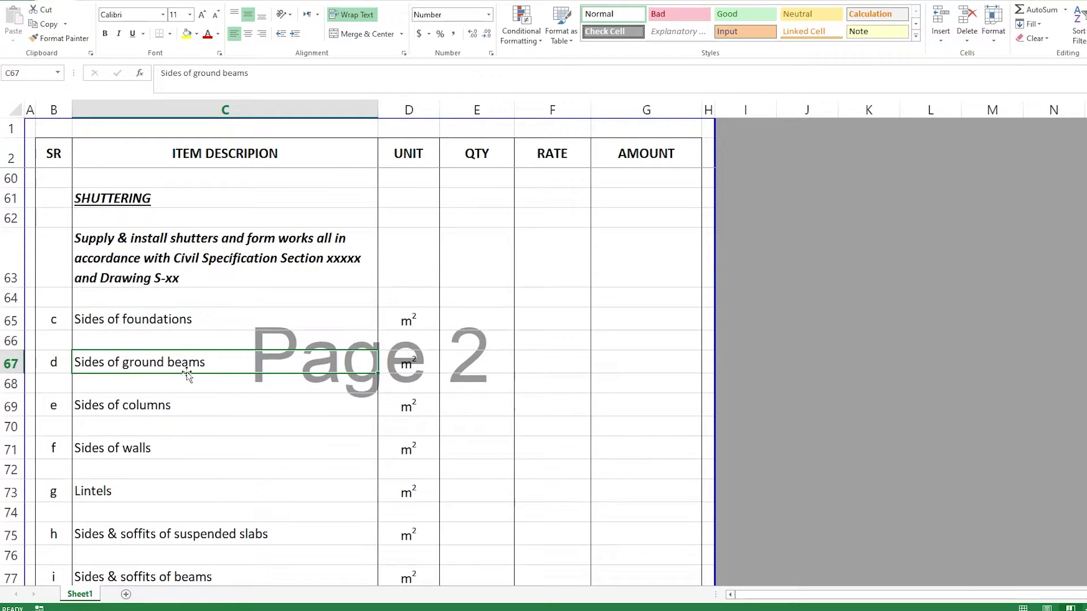
scroll(229, 375, down, 1)
click(227, 263)
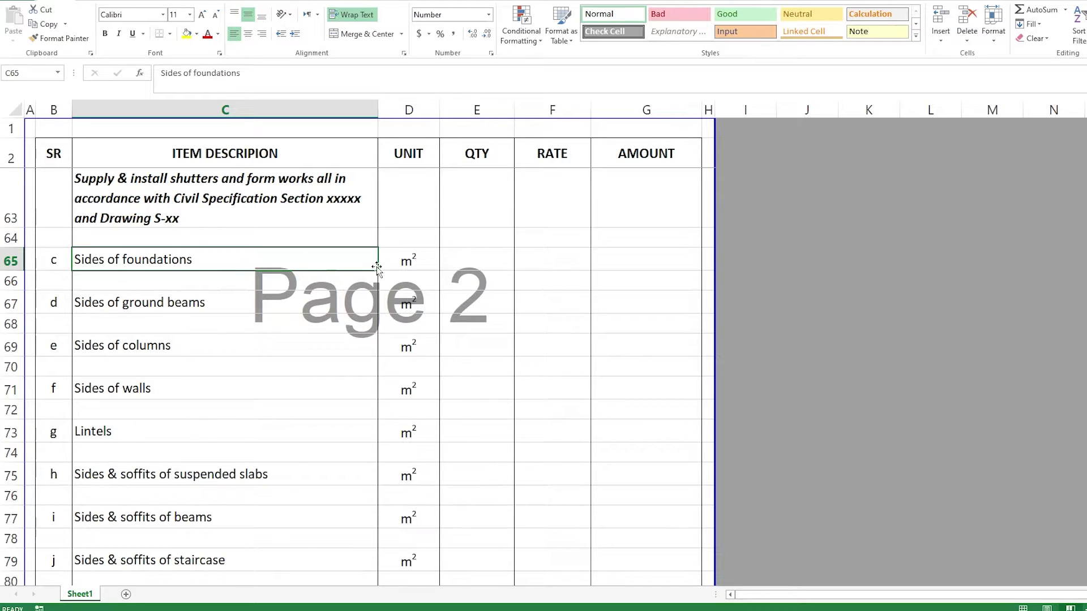
scroll(174, 274, up, 15)
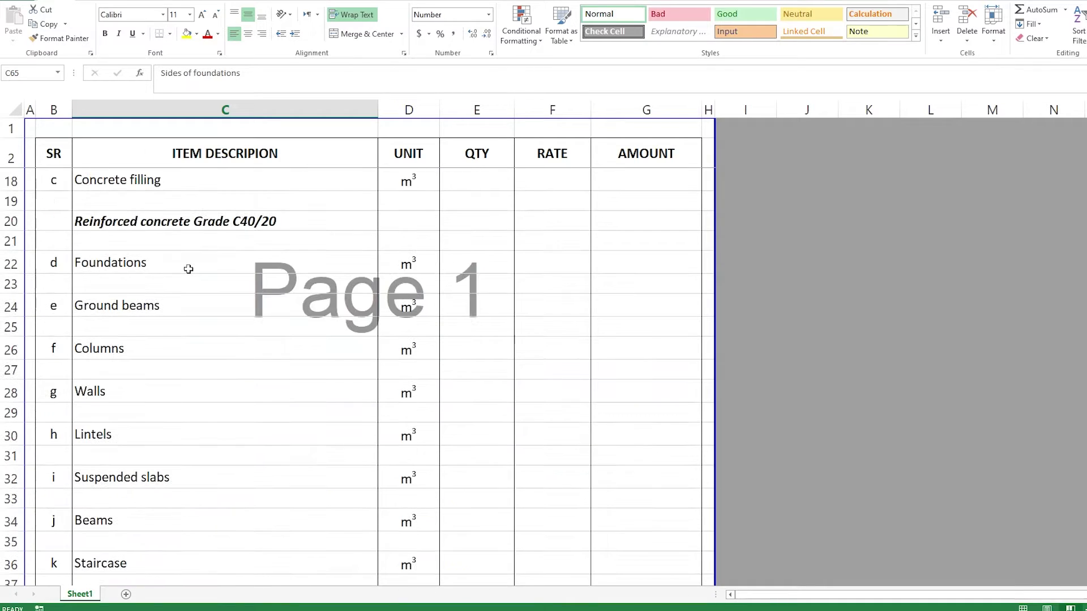
click(161, 268)
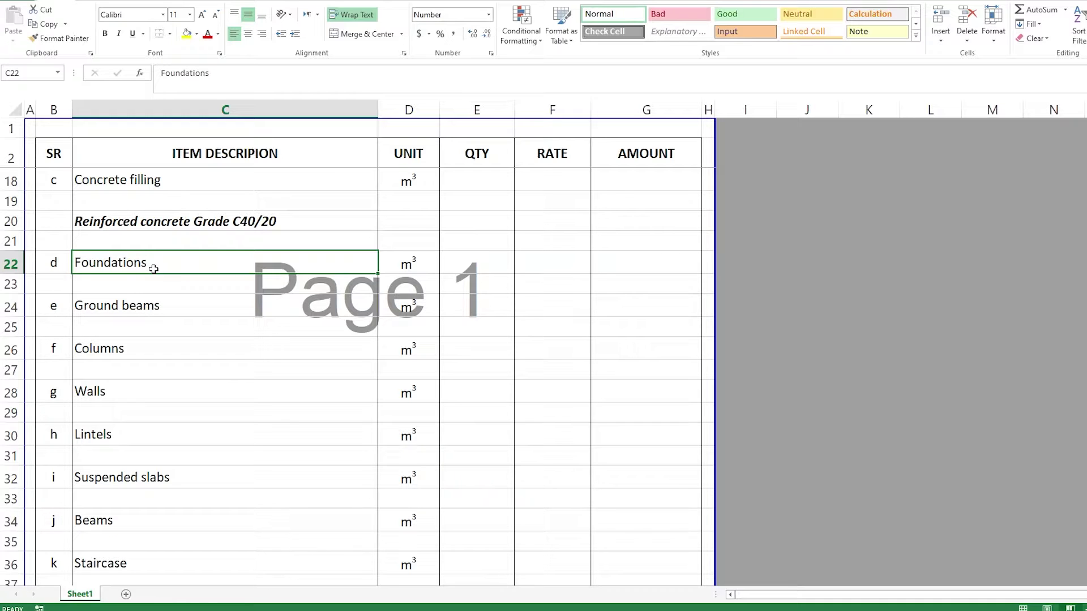
scroll(170, 263, down, 4)
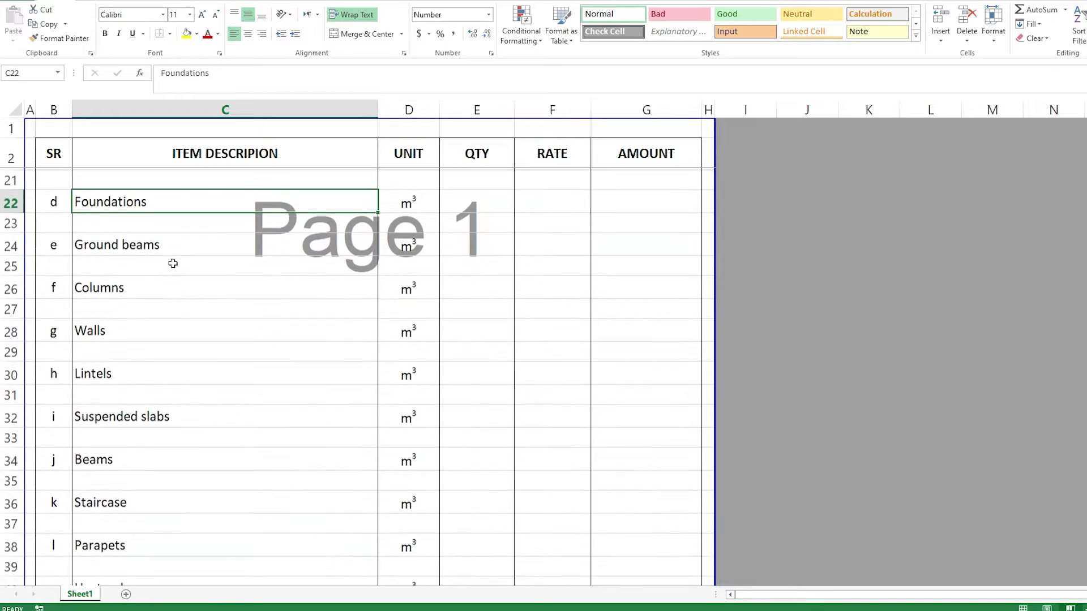
scroll(197, 319, down, 11)
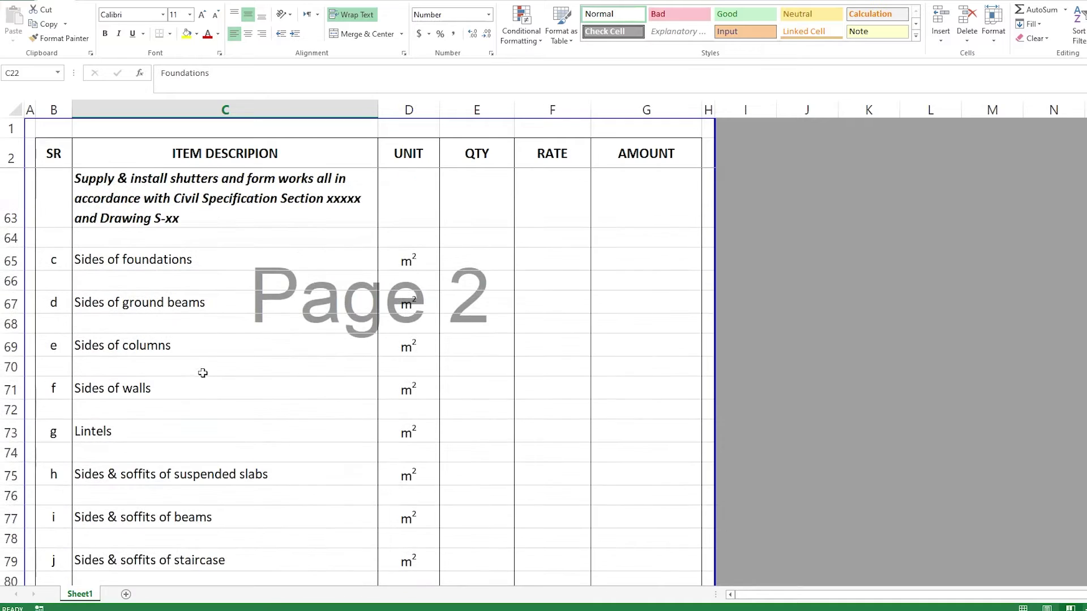
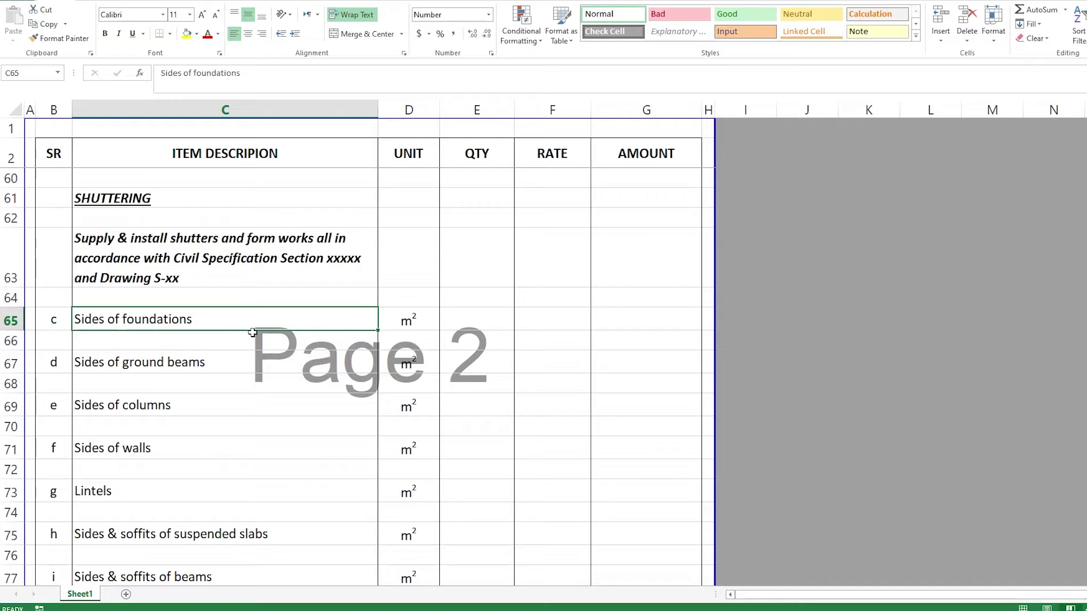
- Read through the shuttering items from sides of ground beams in C67 down to sides of upstands in C83
scroll(224, 328, down, 1)
click(224, 311)
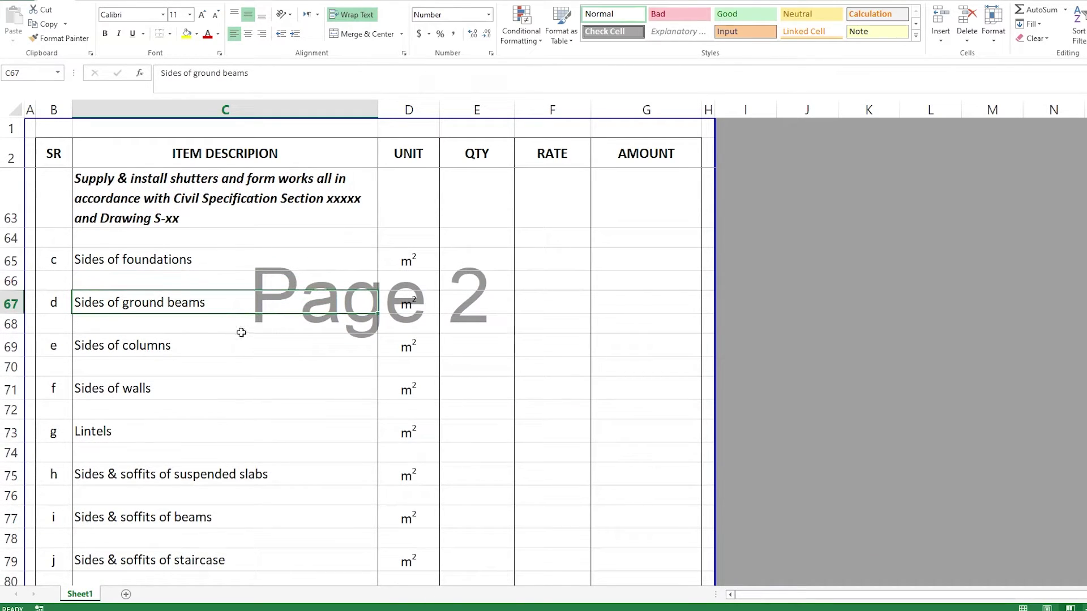
scroll(240, 327, down, 1)
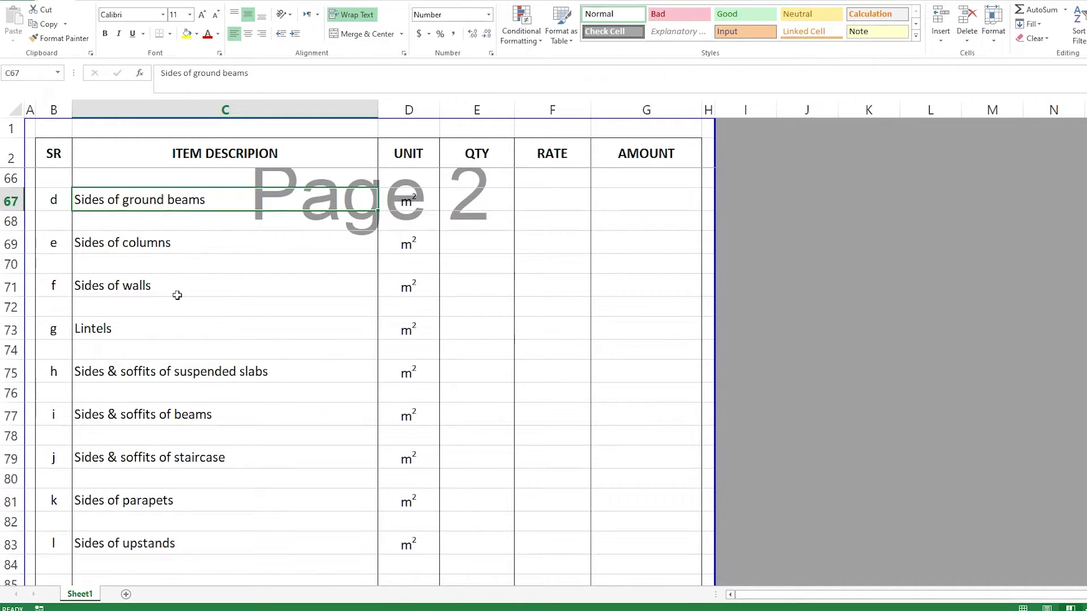
scroll(180, 309, down, 1)
click(139, 267)
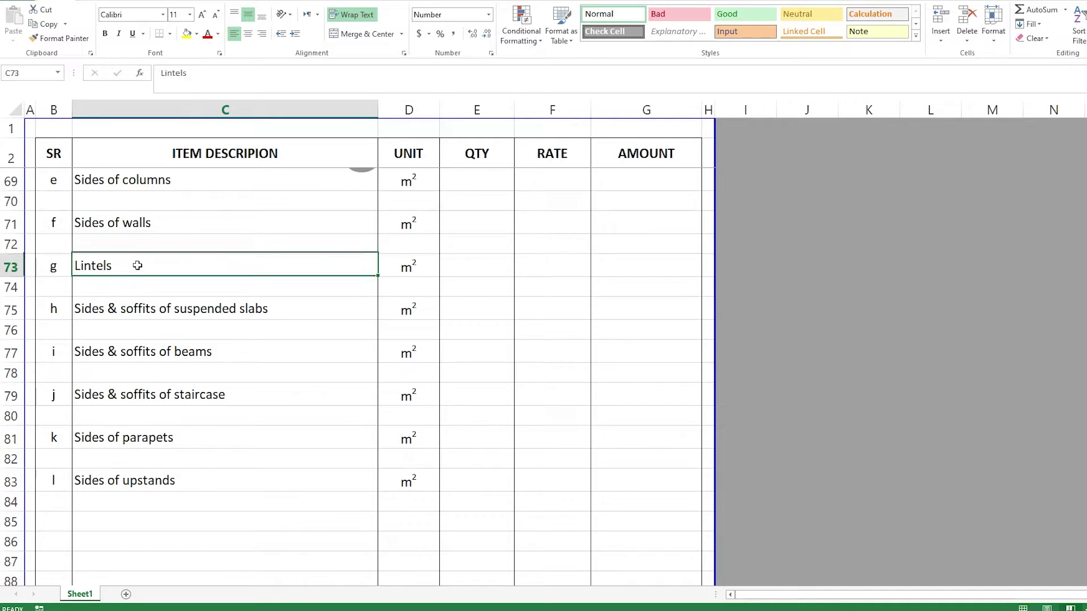
click(280, 314)
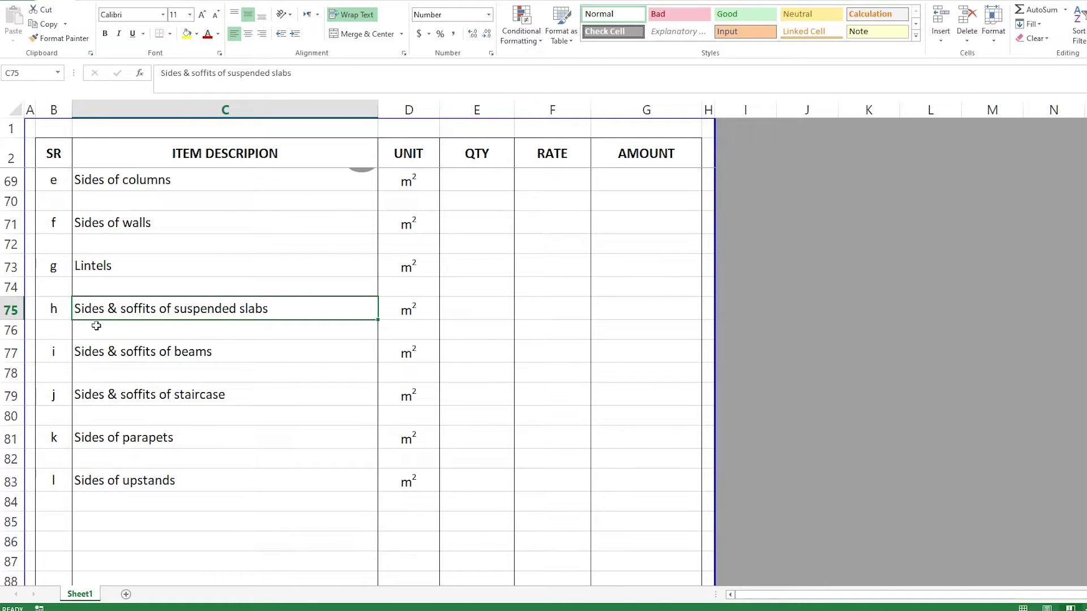
scroll(258, 337, down, 1)
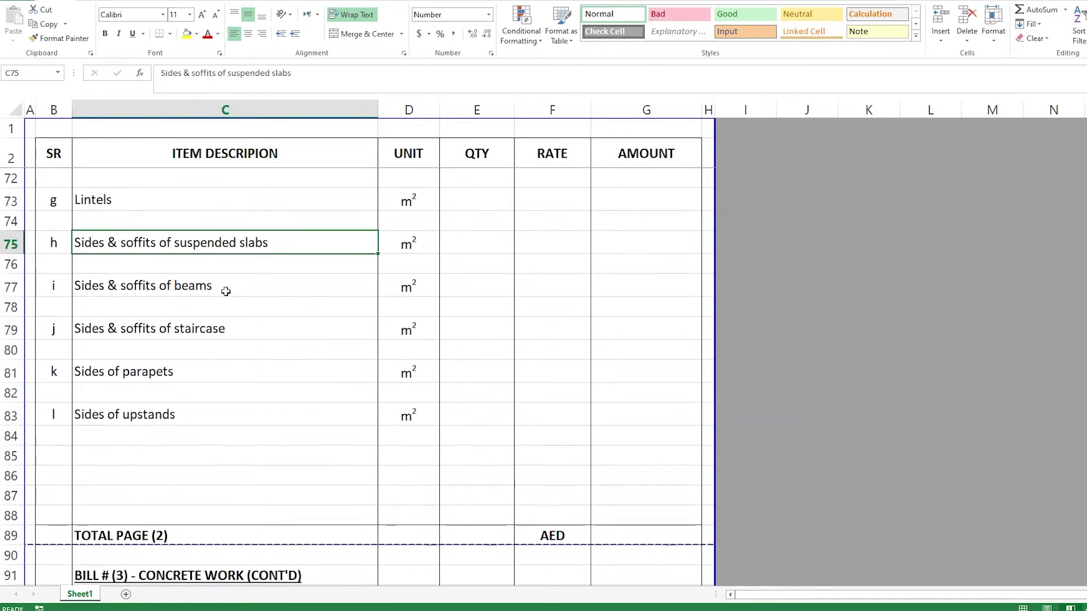
click(240, 289)
click(251, 334)
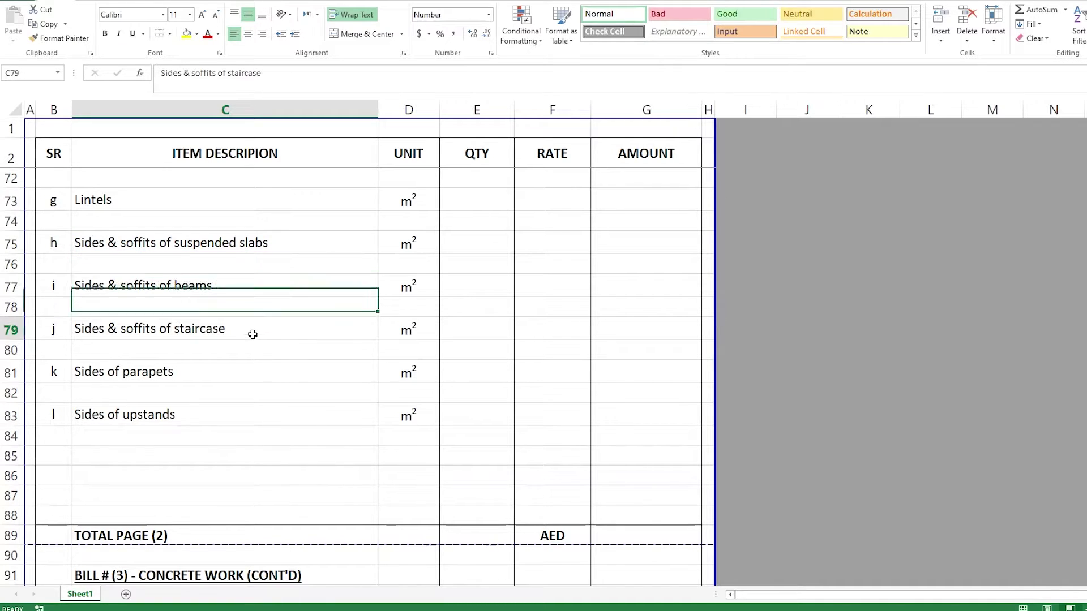
click(197, 377)
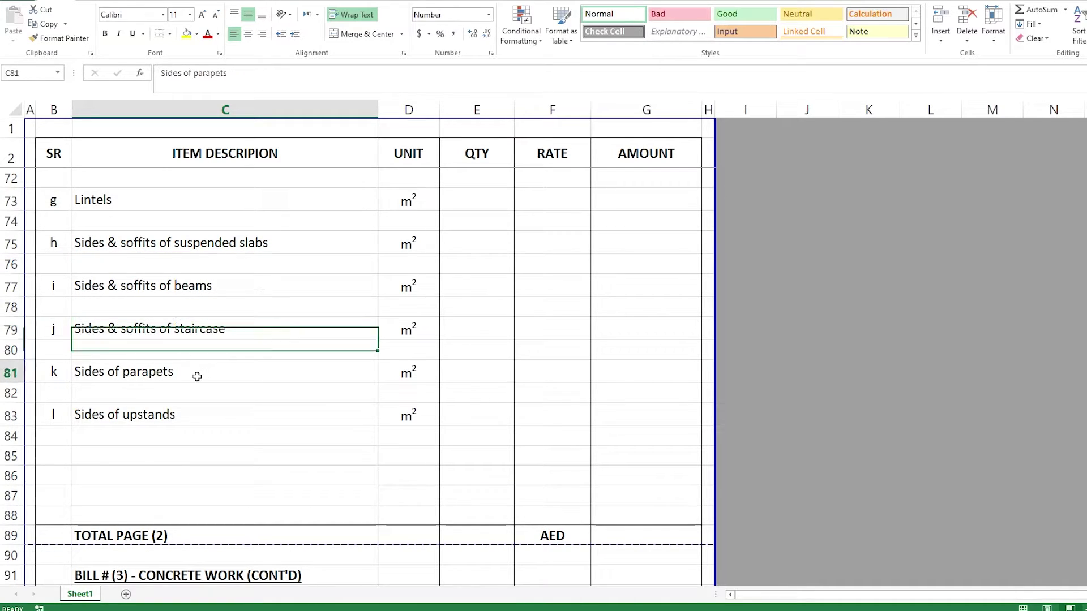
click(201, 417)
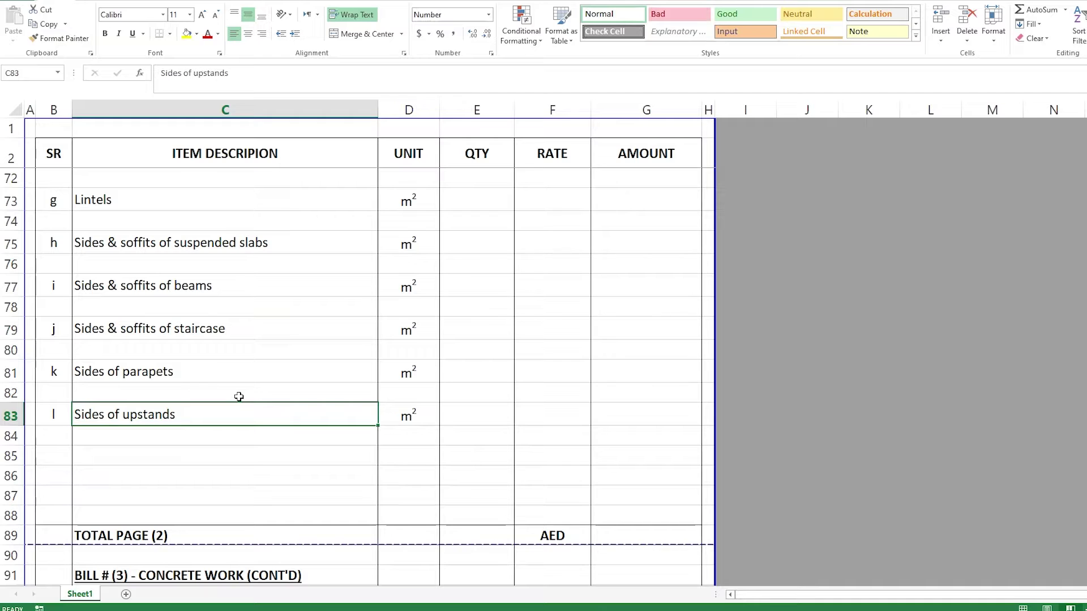
- Check the list of poured concrete items against the shuttering items and return to the Shuttering section
scroll(253, 394, up, 9)
scroll(283, 390, up, 12)
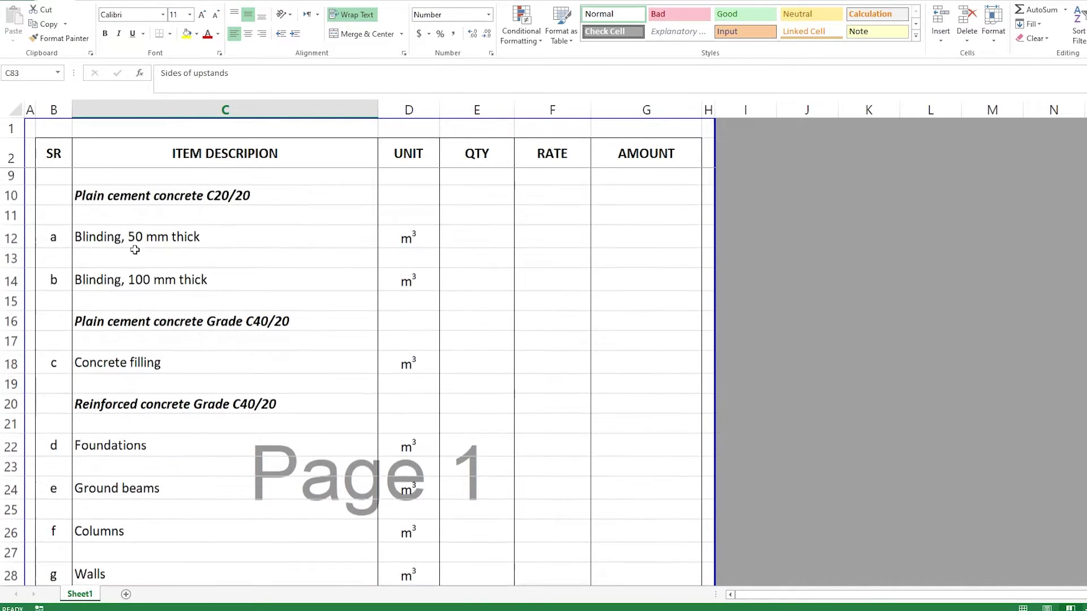
scroll(187, 227, down, 18)
scroll(233, 386, down, 3)
scroll(244, 389, up, 3)
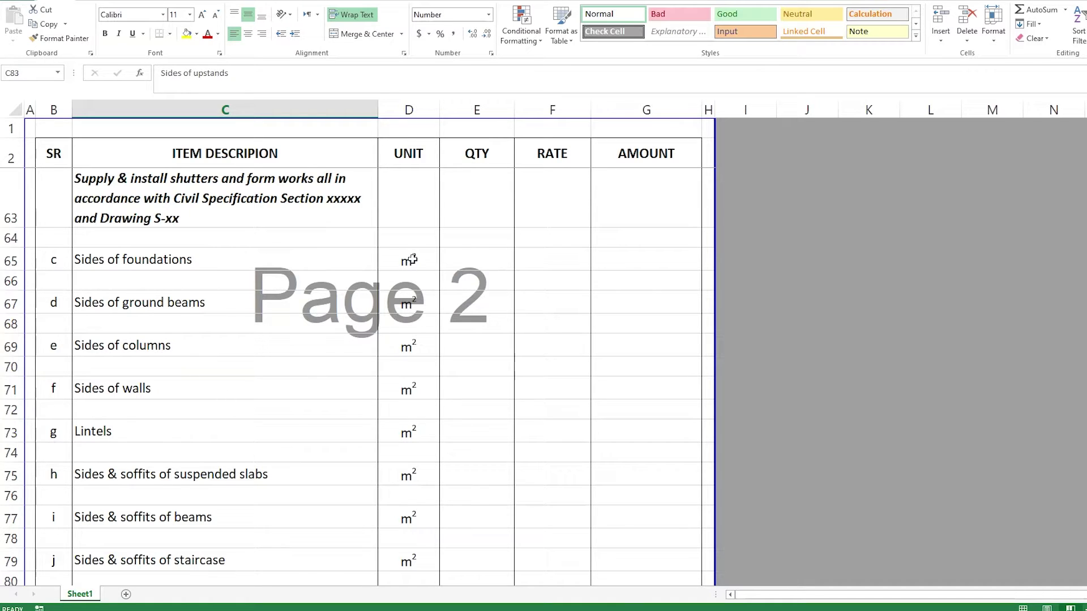
- Inspect the quantity cells of the shuttering items and the unit of the sides of foundations item in D65
click(472, 250)
click(468, 327)
click(473, 374)
click(413, 273)
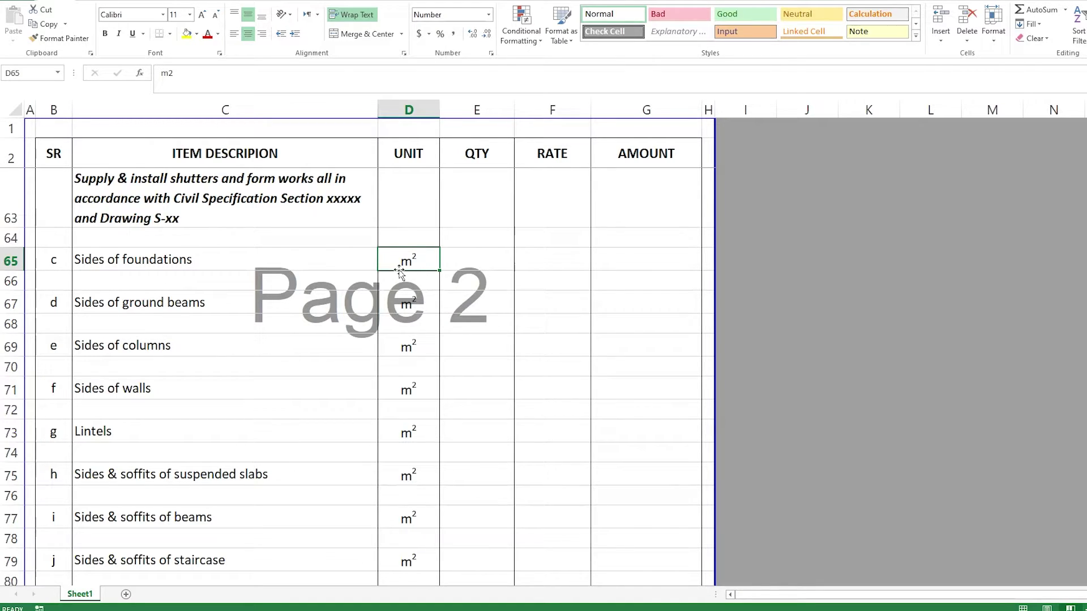
- Review the Poured Concrete section from its heading in C8, checking the units of its items
scroll(416, 298, up, 20)
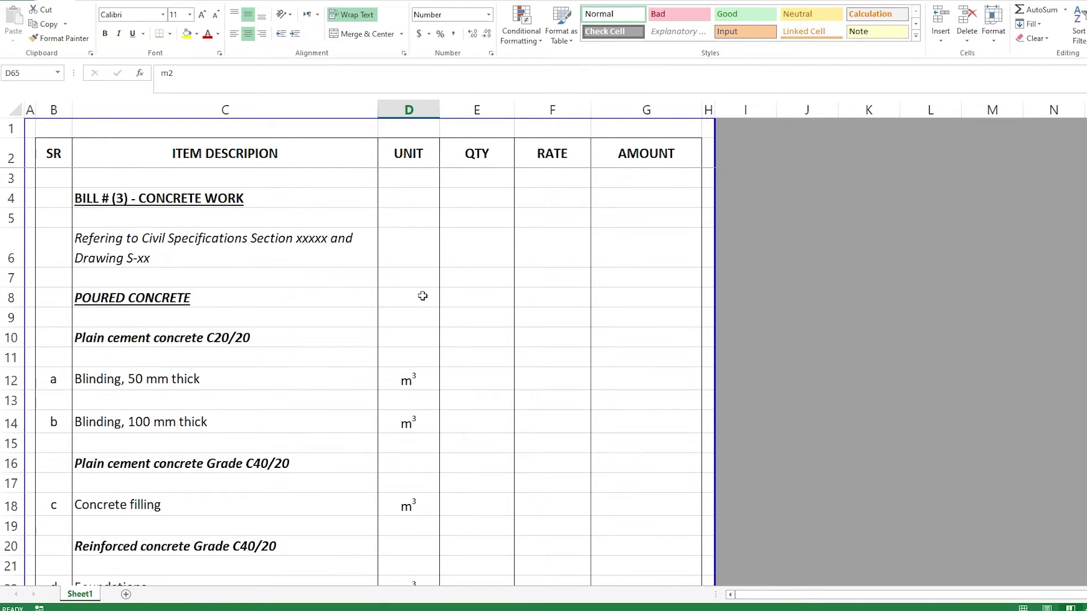
click(152, 301)
scroll(339, 323, down, 1)
scroll(412, 326, down, 13)
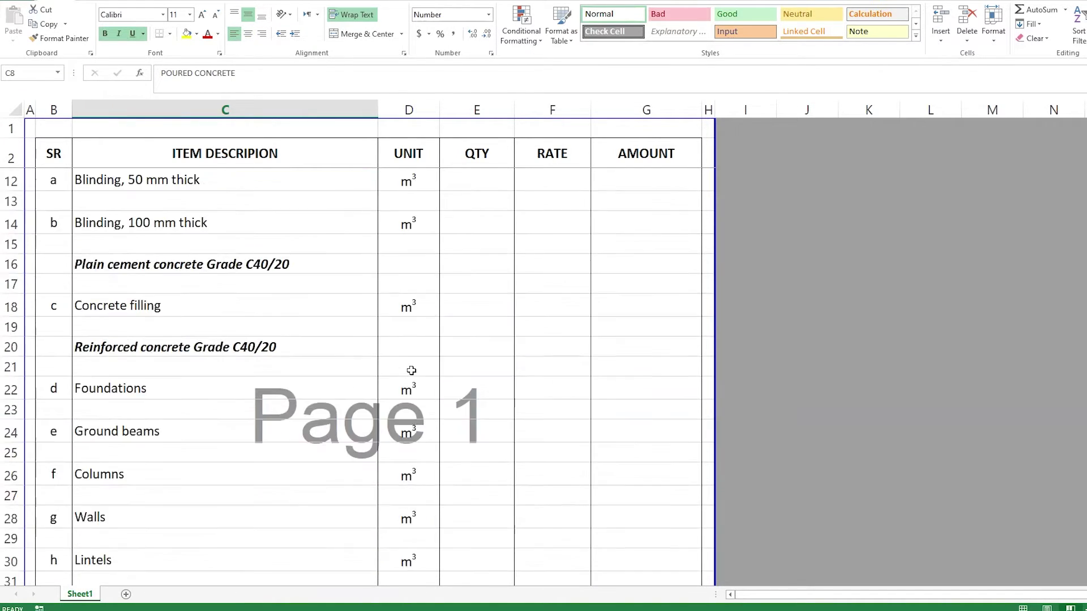
scroll(260, 335, down, 1)
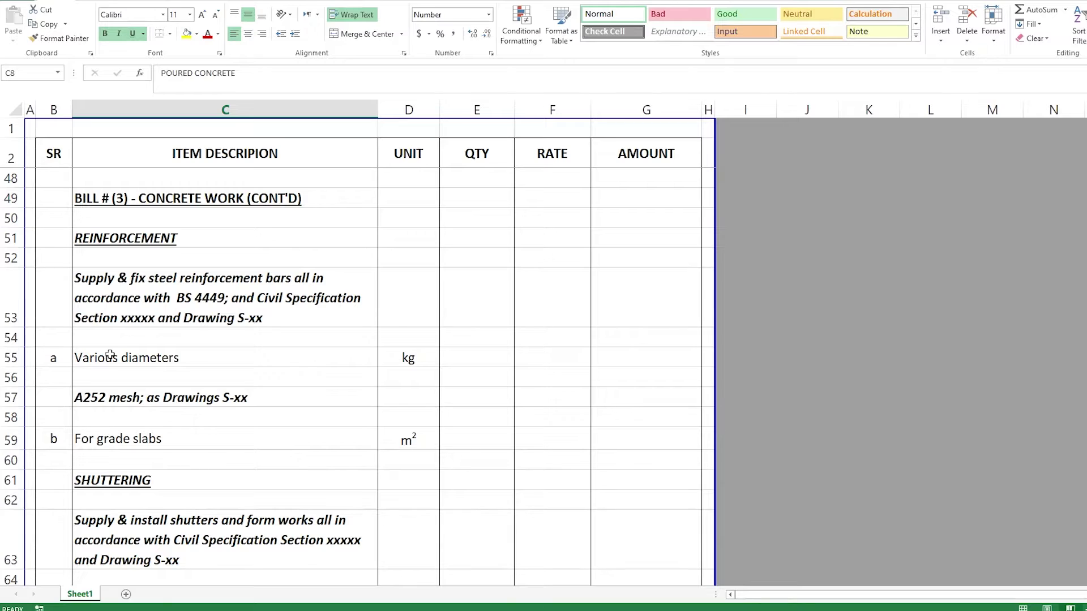
- Review the Reinforcement units for various diameters in D55 and the grade slab mesh in D59
click(398, 357)
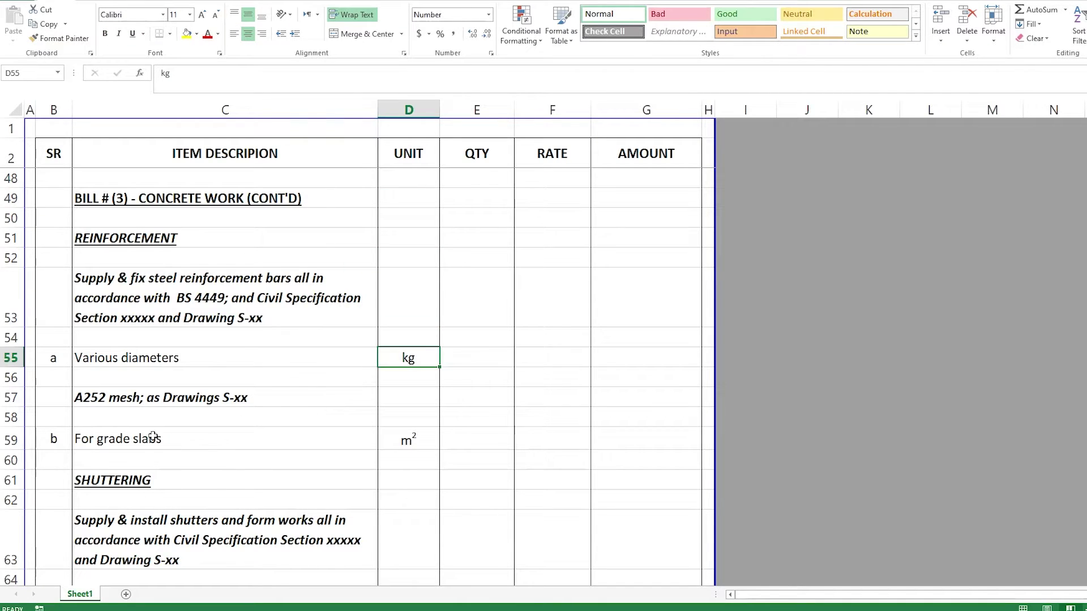
click(132, 441)
click(409, 439)
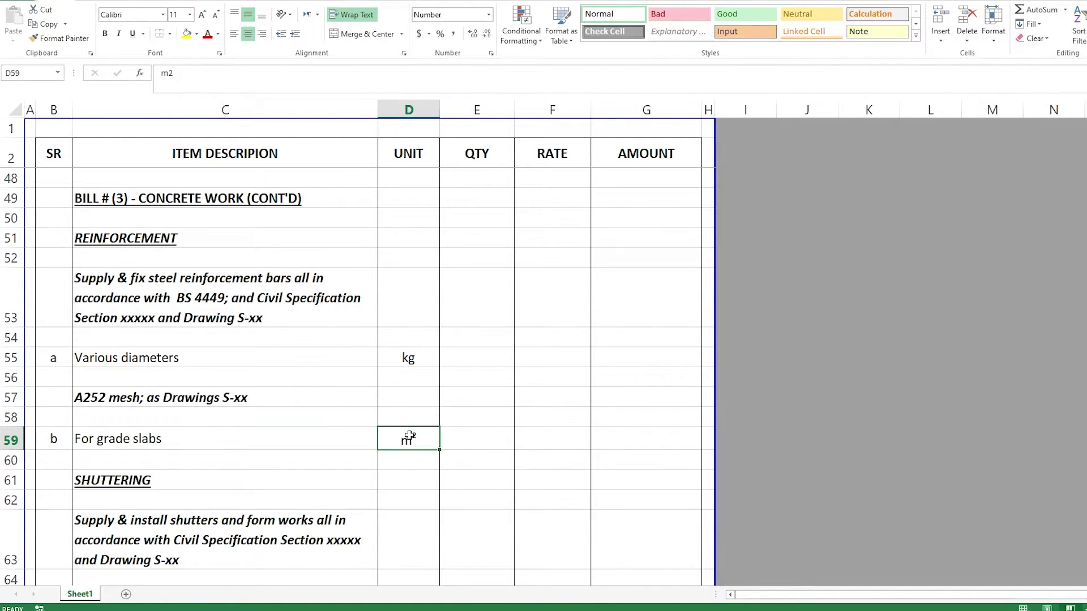
- Review the Shuttering section from its heading in C61, checking the units of its items
scroll(416, 434, down, 2)
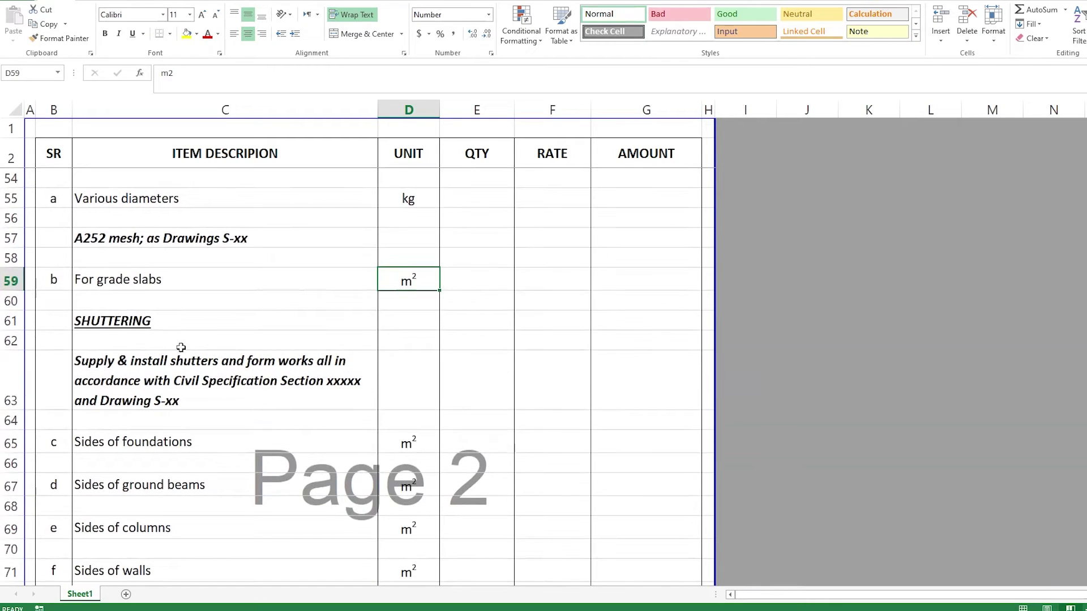
click(178, 328)
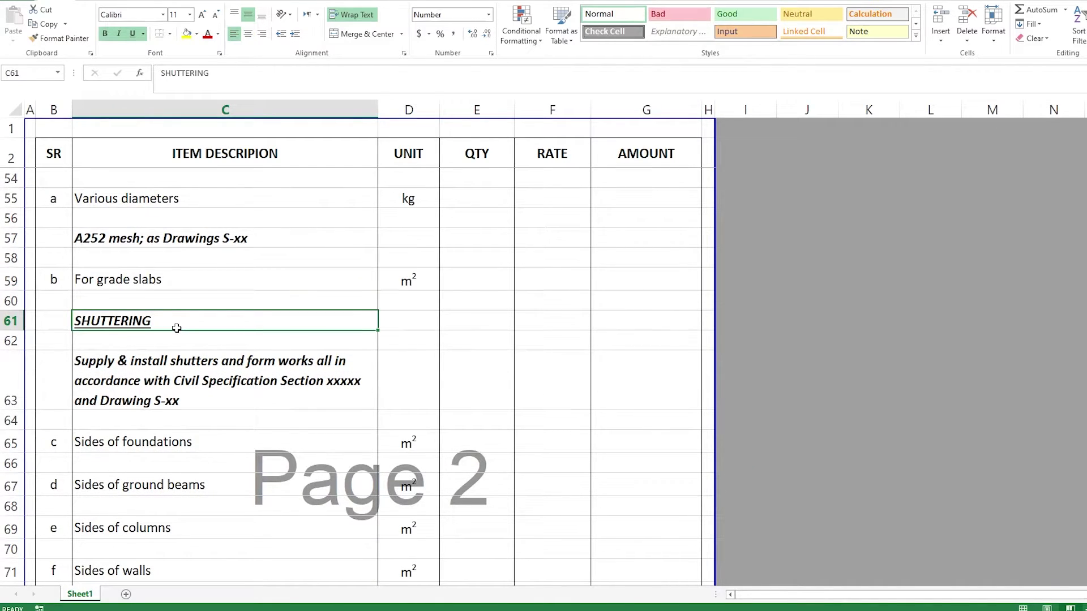
scroll(245, 363, down, 2)
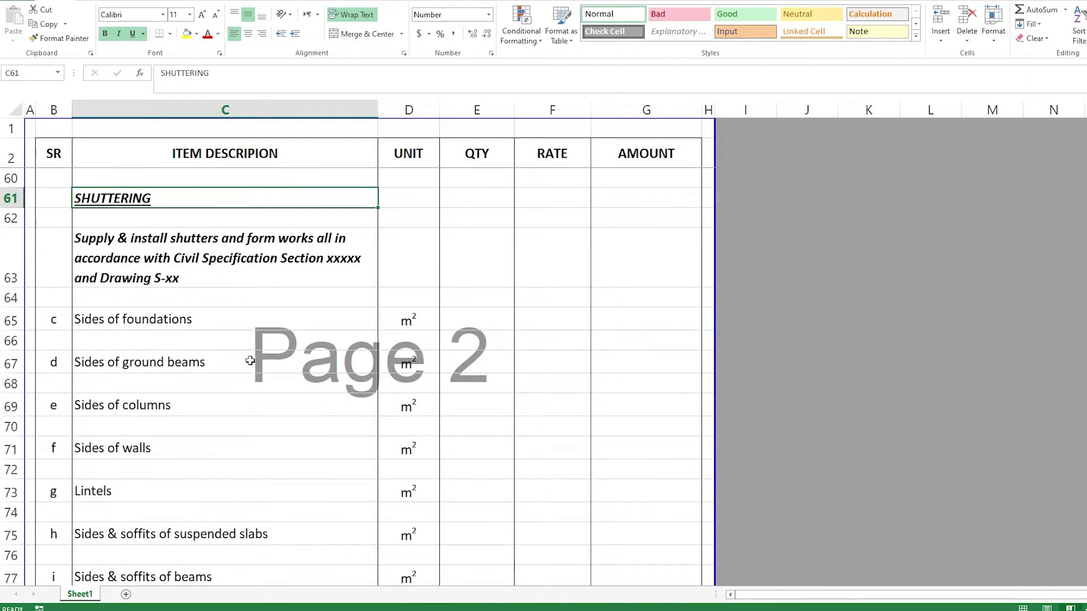
click(417, 380)
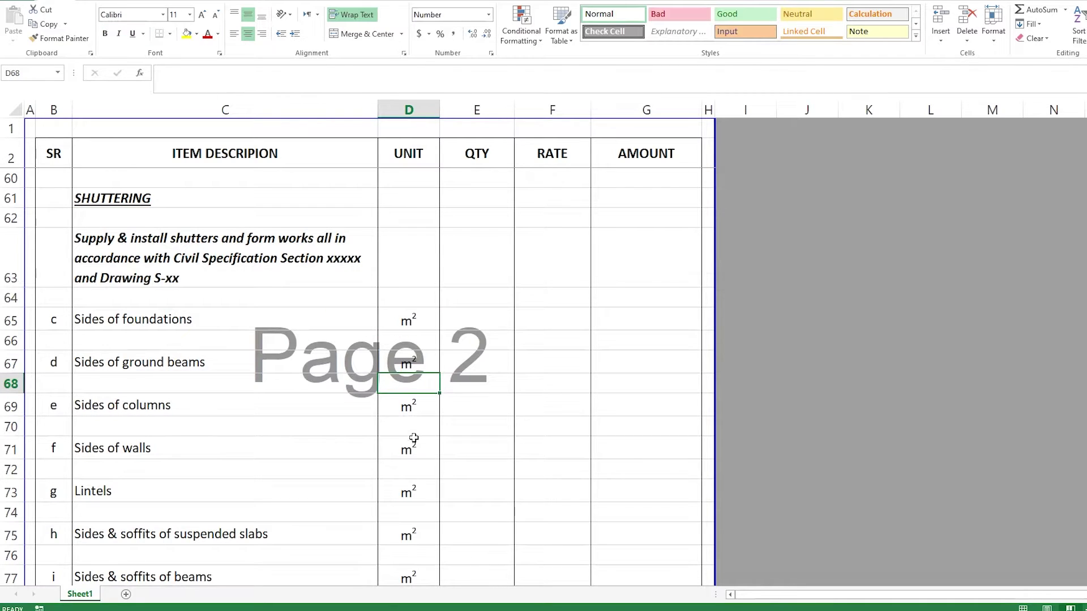
- Read the Post Tensioned Concrete heading in C93 and the system description in C95, including its note on work measured elsewhere
scroll(408, 439, down, 3)
scroll(413, 440, down, 5)
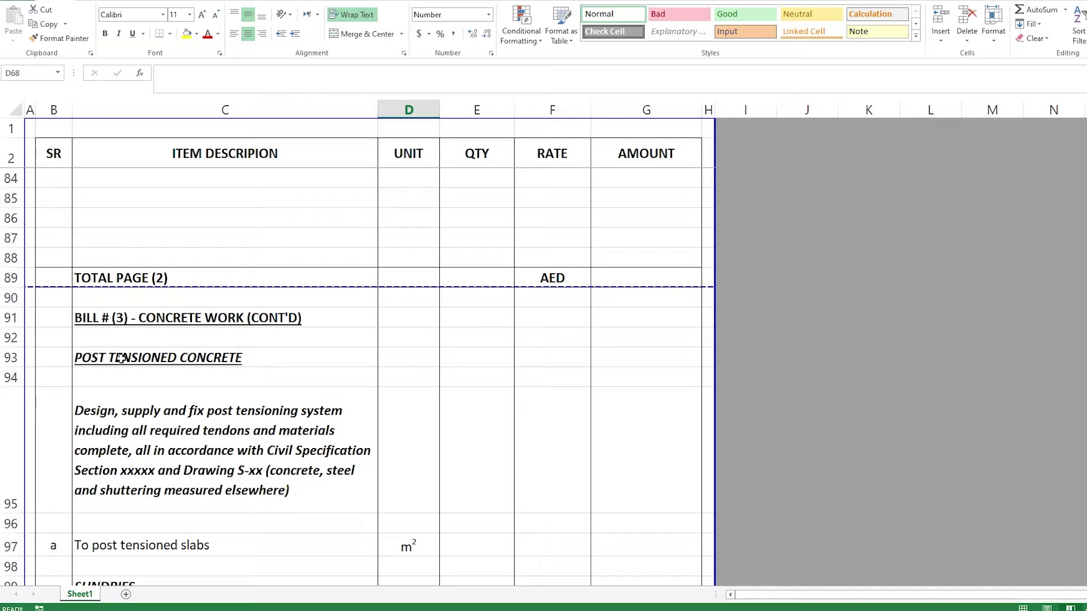
click(89, 358)
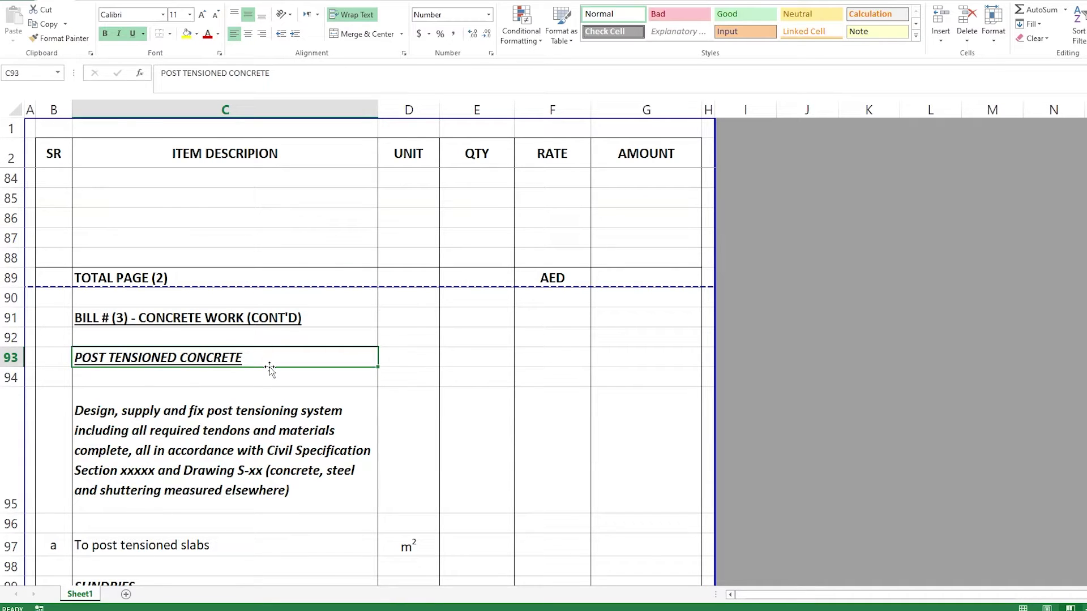
scroll(270, 368, down, 2)
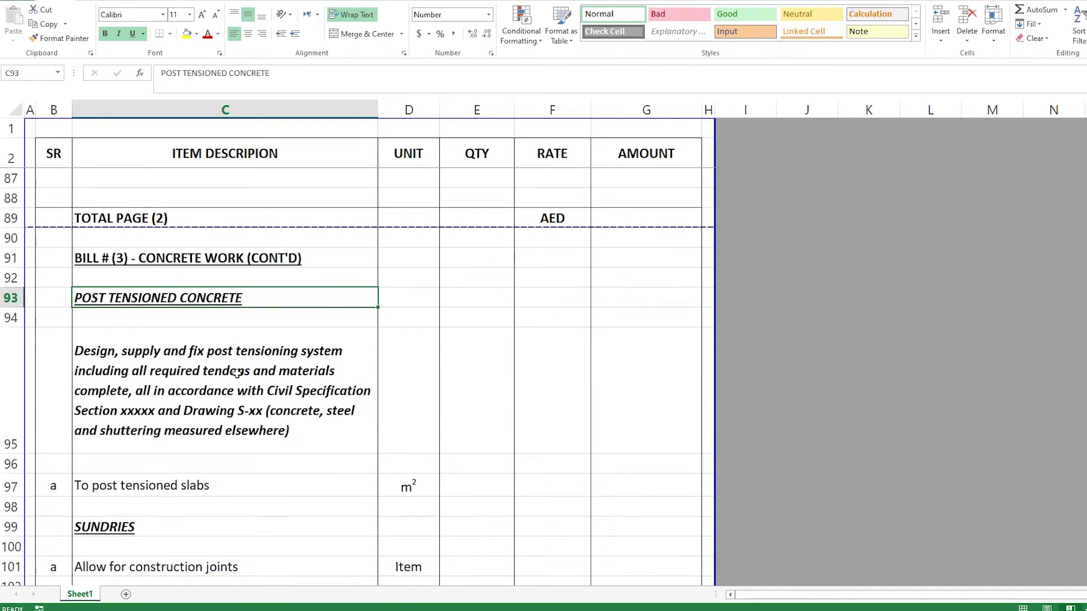
click(282, 365)
scroll(281, 365, down, 1)
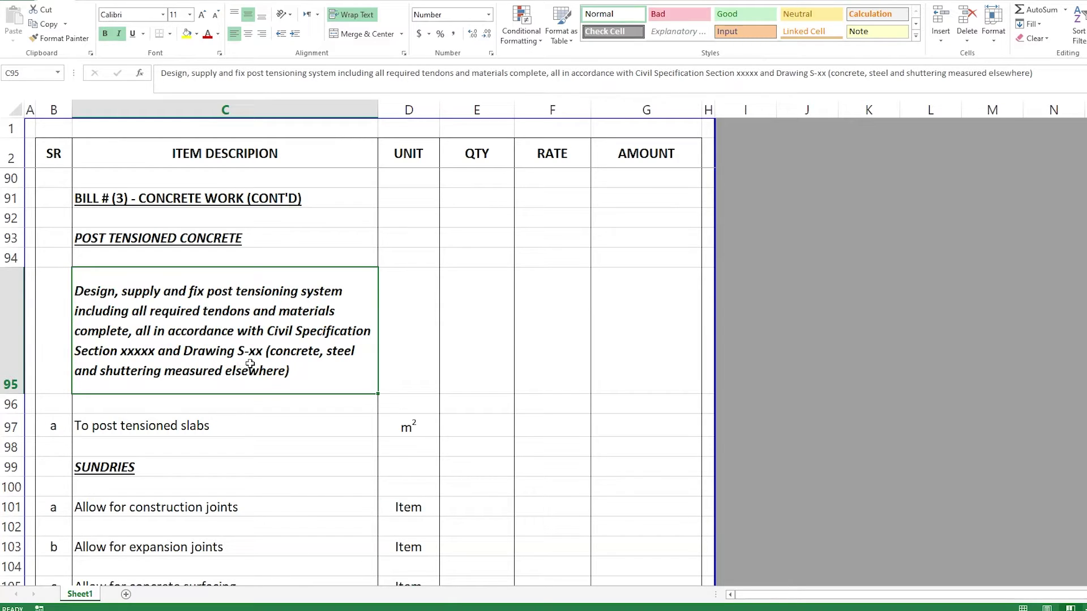
double_click(288, 358)
drag(288, 358, 274, 413)
key(Escape)
- Inspect the post tensioned slabs item in C97 along with its unit and rate cells
click(224, 426)
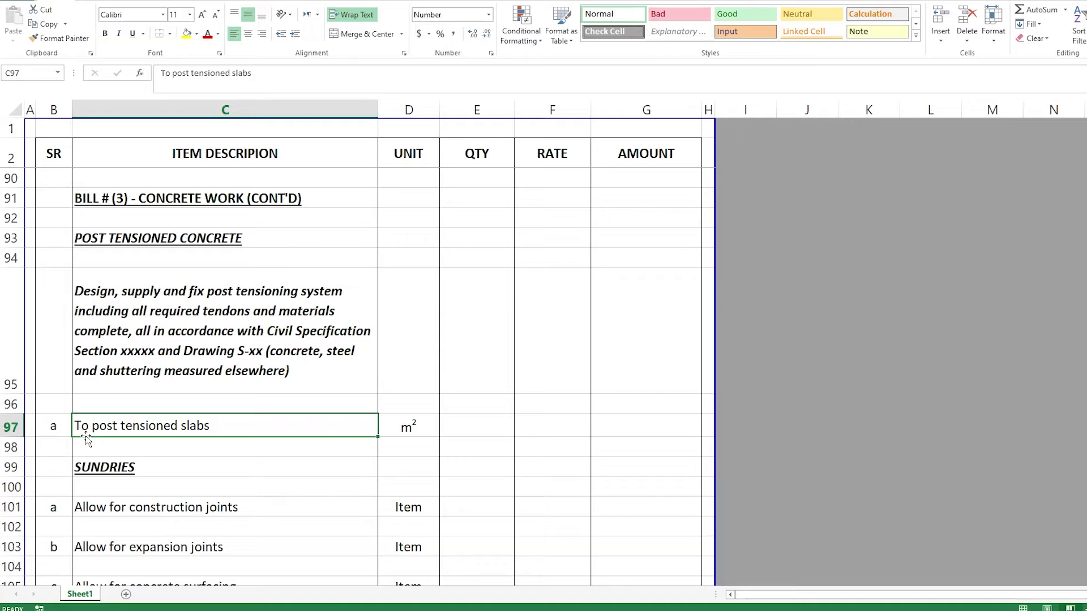
click(395, 428)
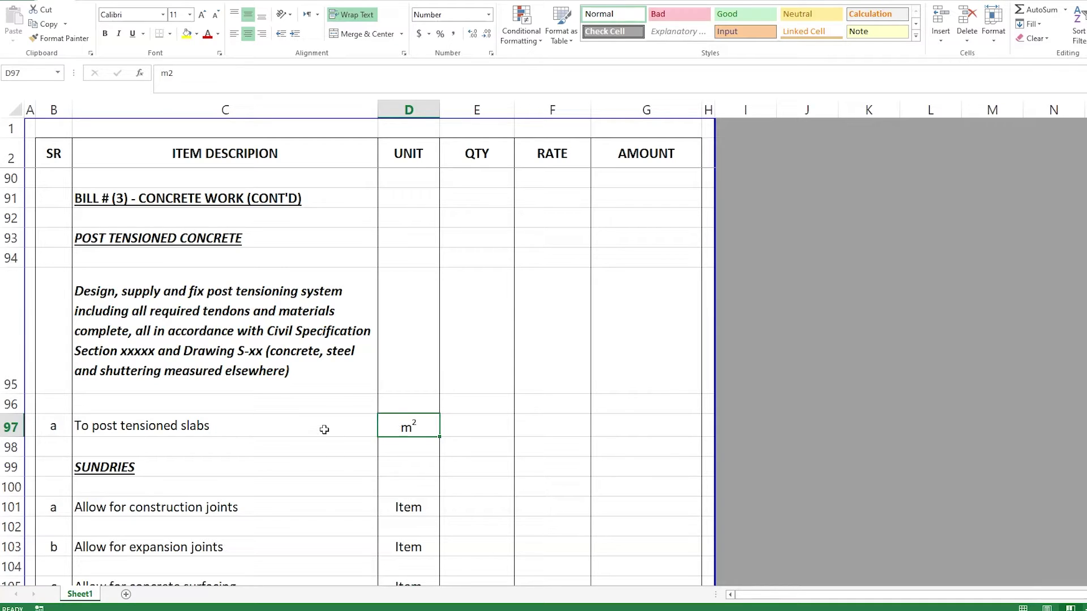
click(551, 430)
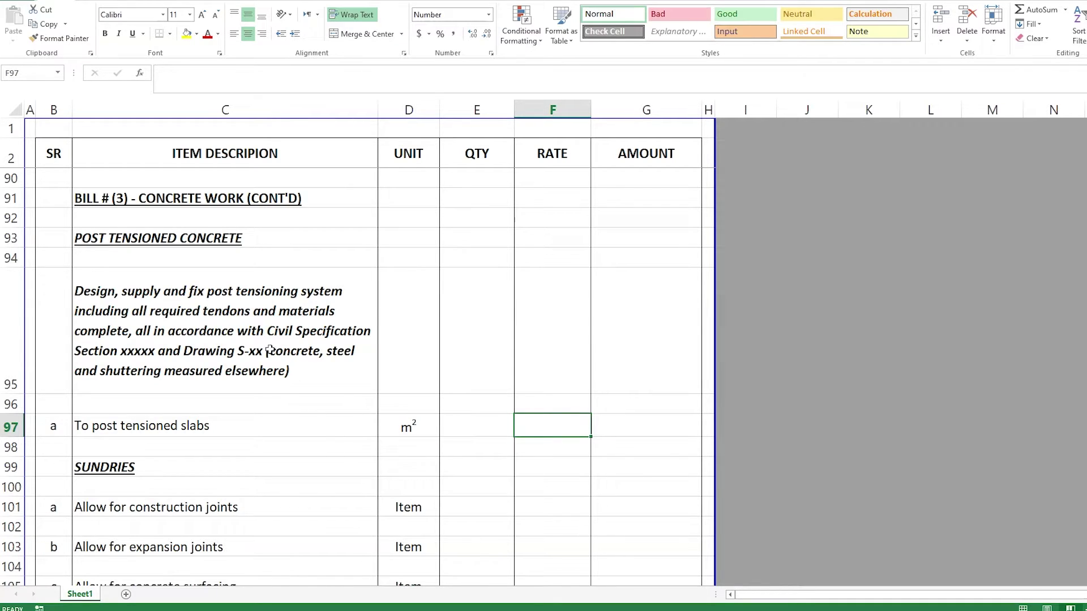
- Compare the post tensioning description in C95 with the slabs item's unit, quantity and rate cells in row 97
click(223, 332)
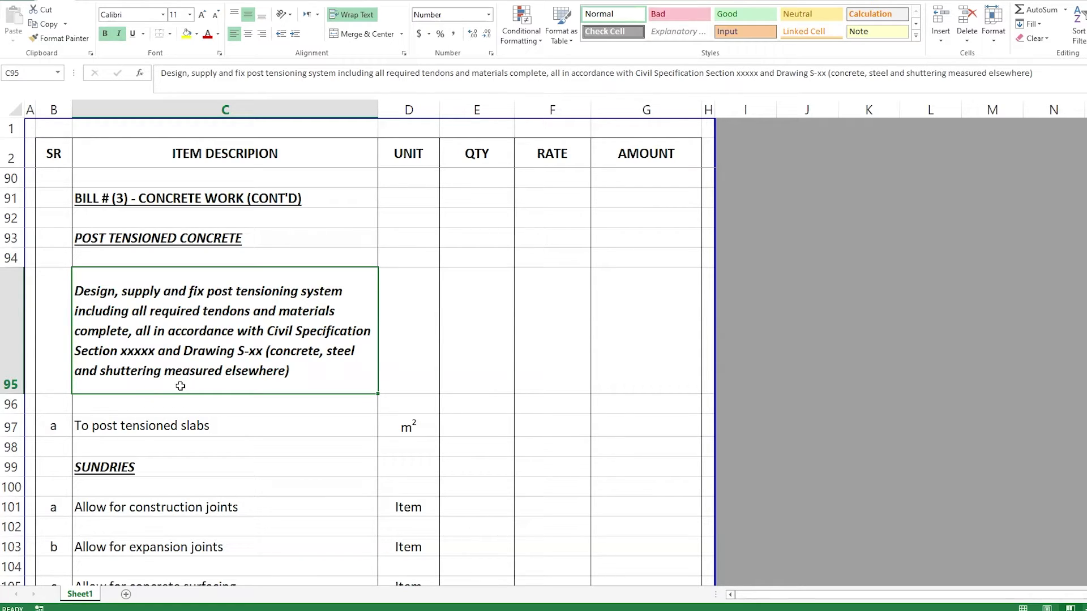
click(231, 424)
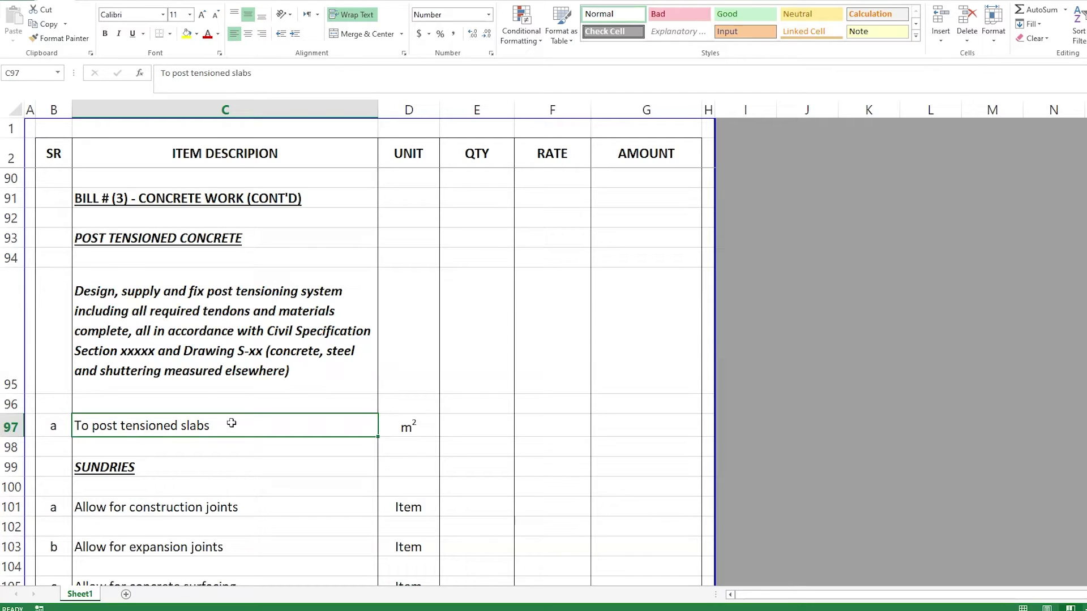
click(425, 427)
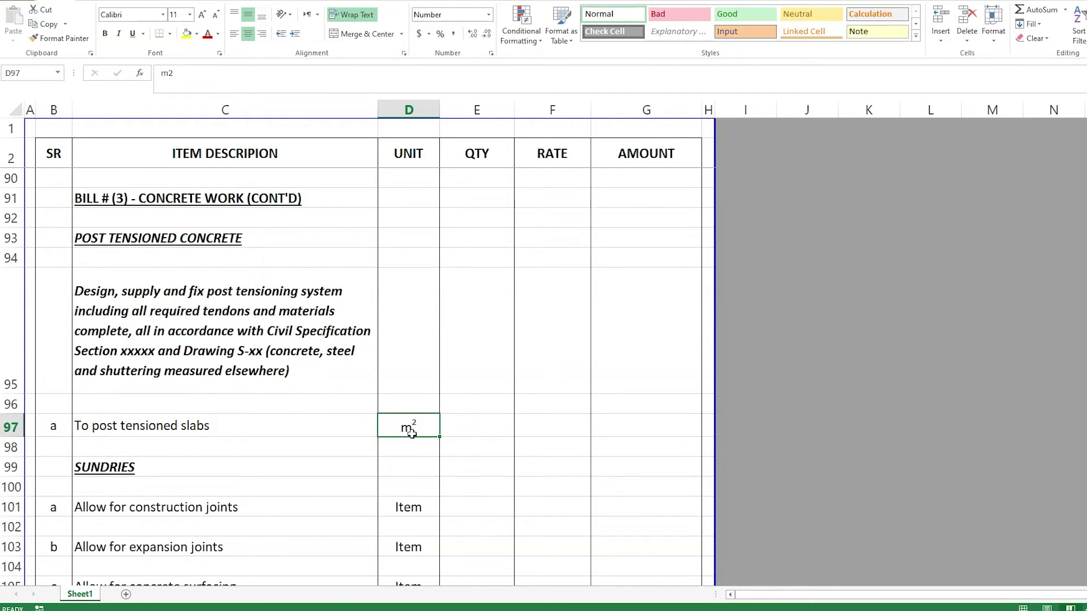
scroll(414, 422, down, 1)
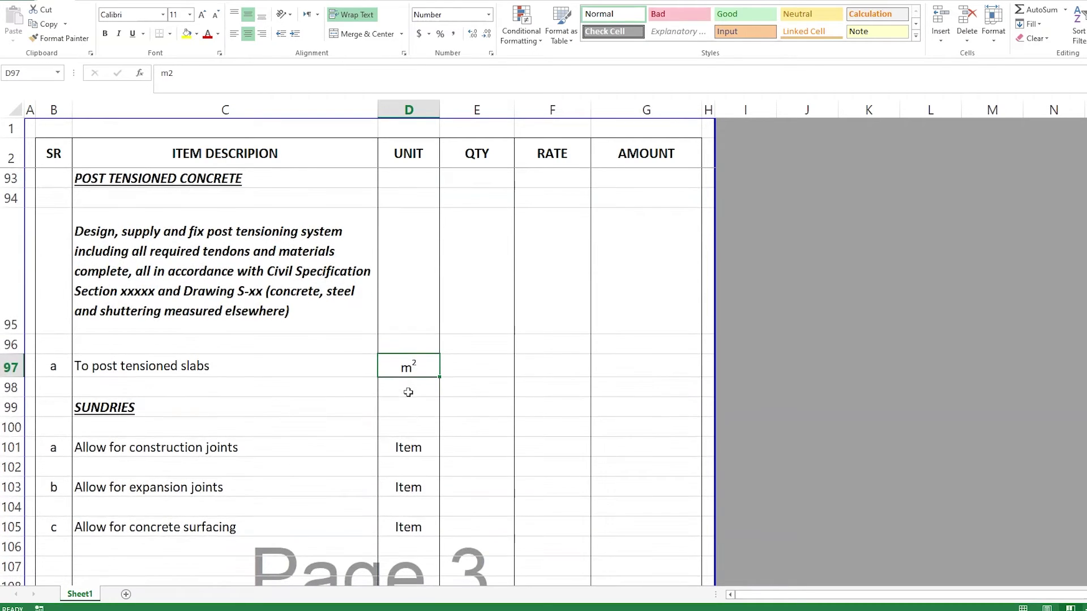
click(462, 369)
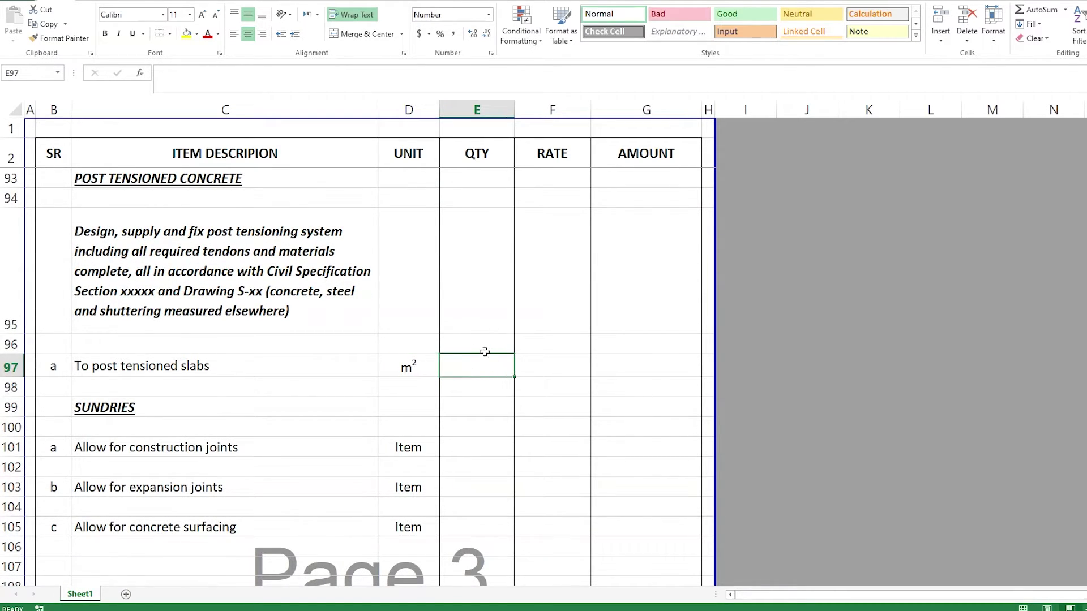
click(544, 368)
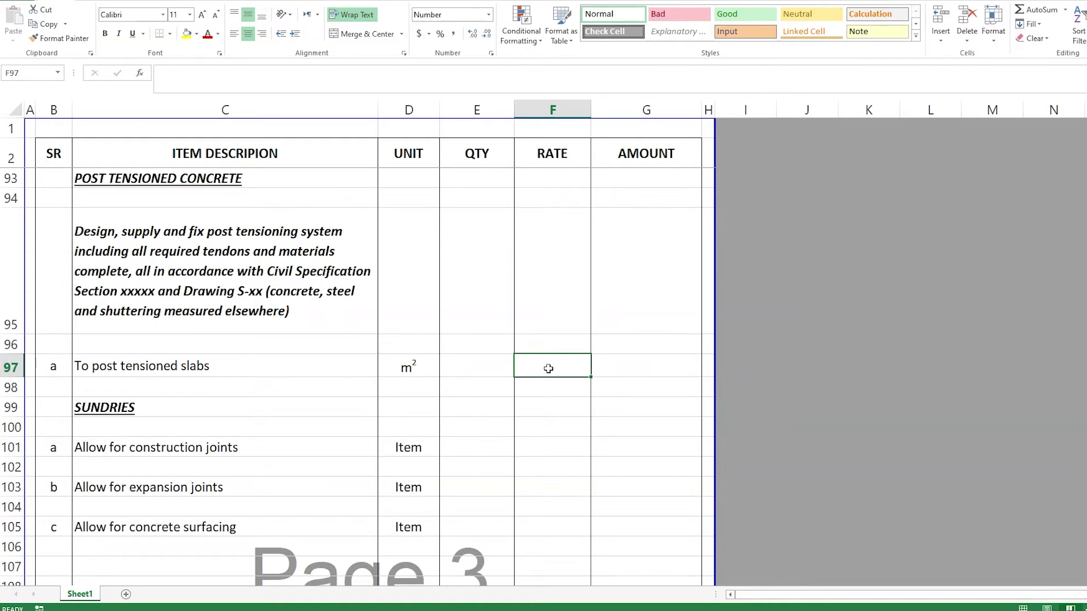
- Return to the Shuttering section and inspect the rate cell F65 of the sides of foundations item
scroll(552, 368, up, 10)
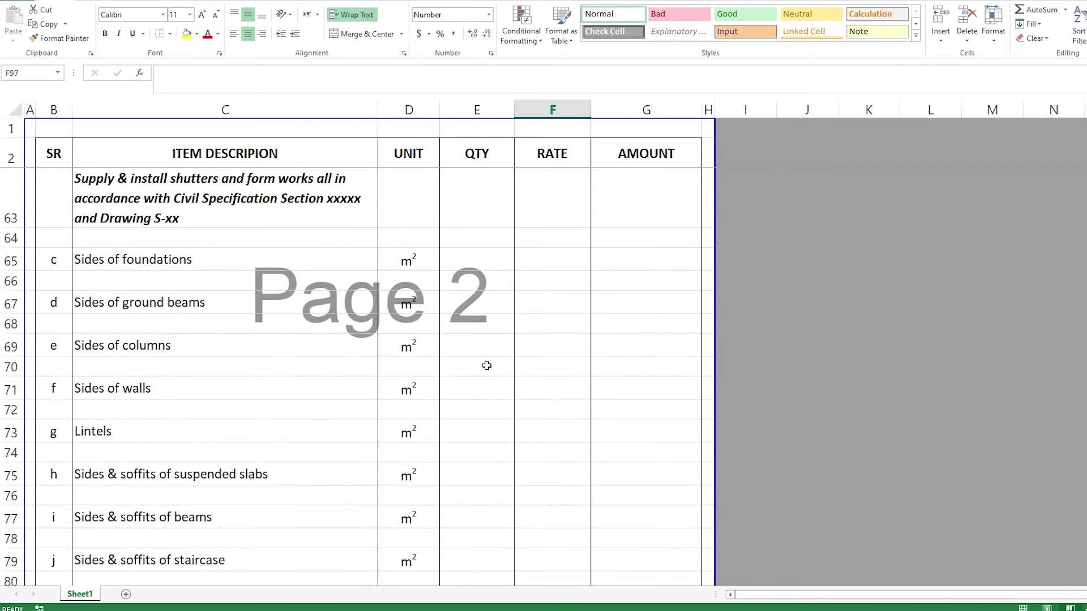
scroll(512, 369, up, 2)
click(535, 386)
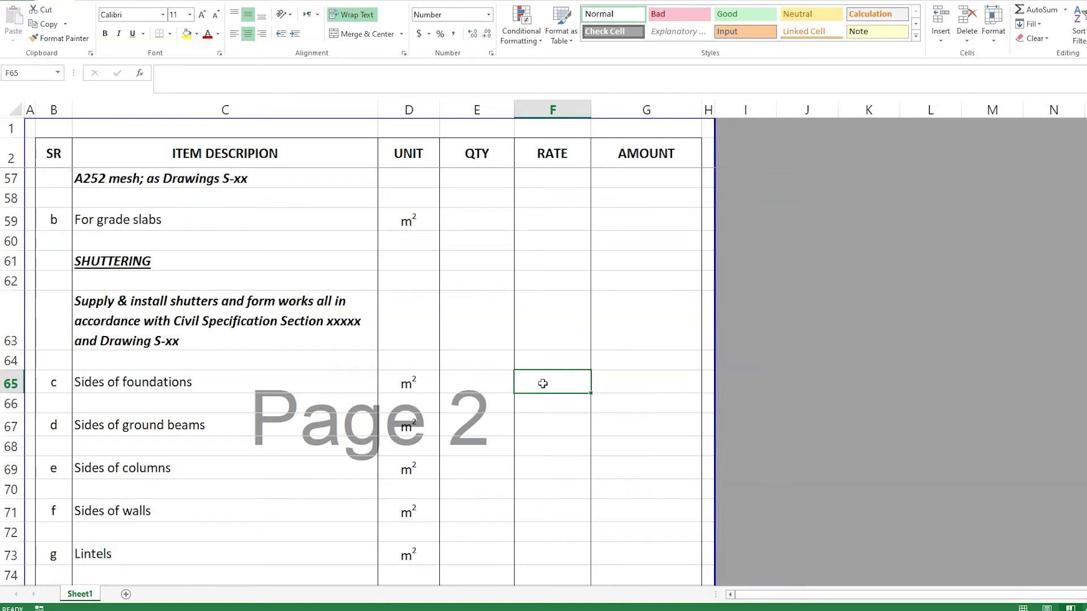
- Review the Sundries section from its heading in C99 through the construction joints, expansion joints and concrete surfacing items
scroll(548, 424, down, 2)
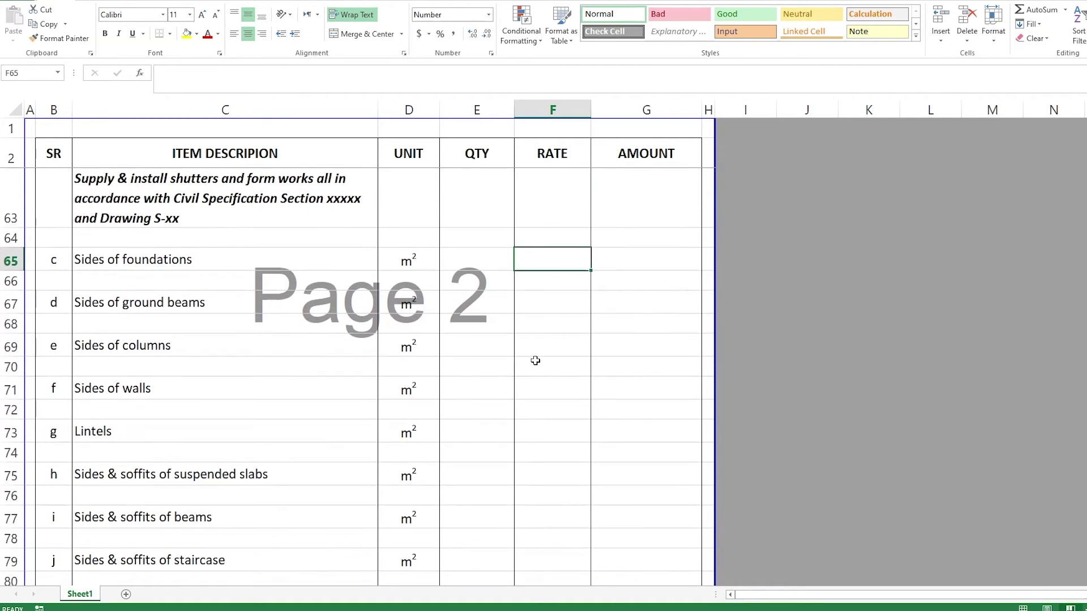
scroll(543, 376, down, 7)
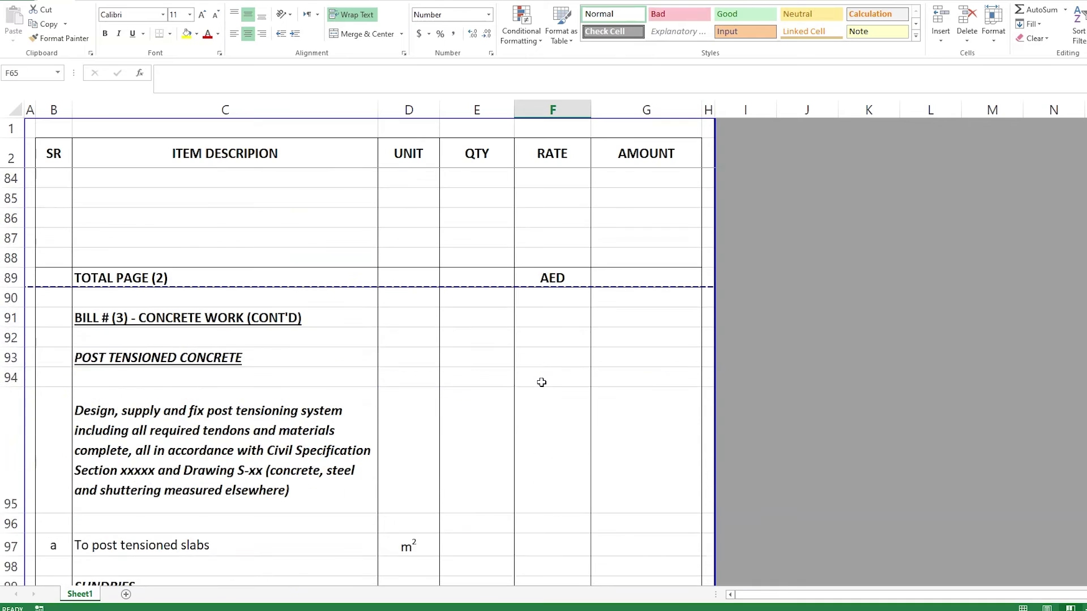
scroll(541, 383, down, 3)
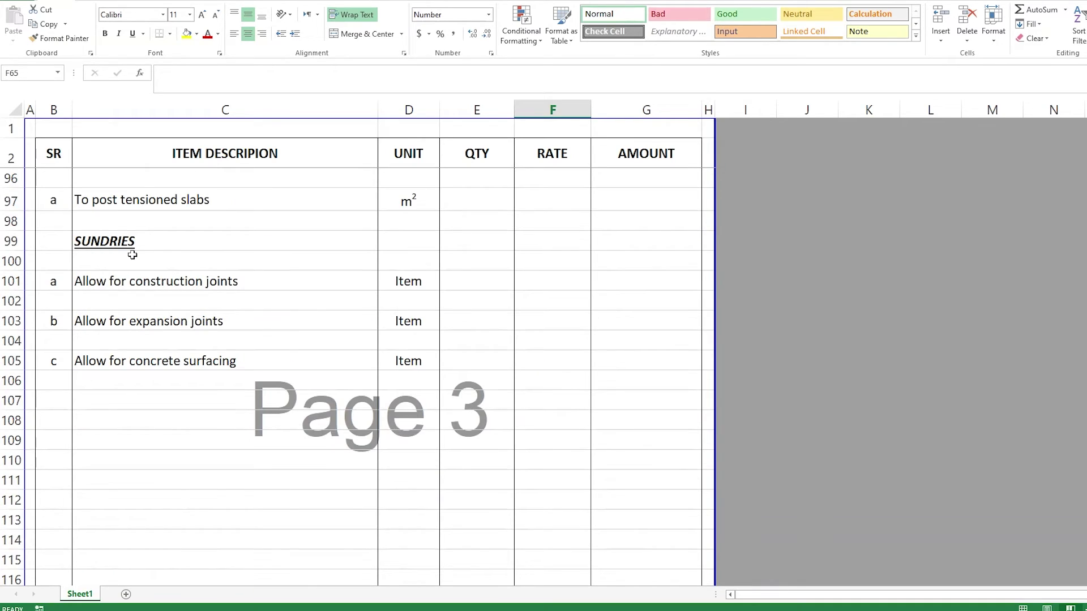
click(149, 246)
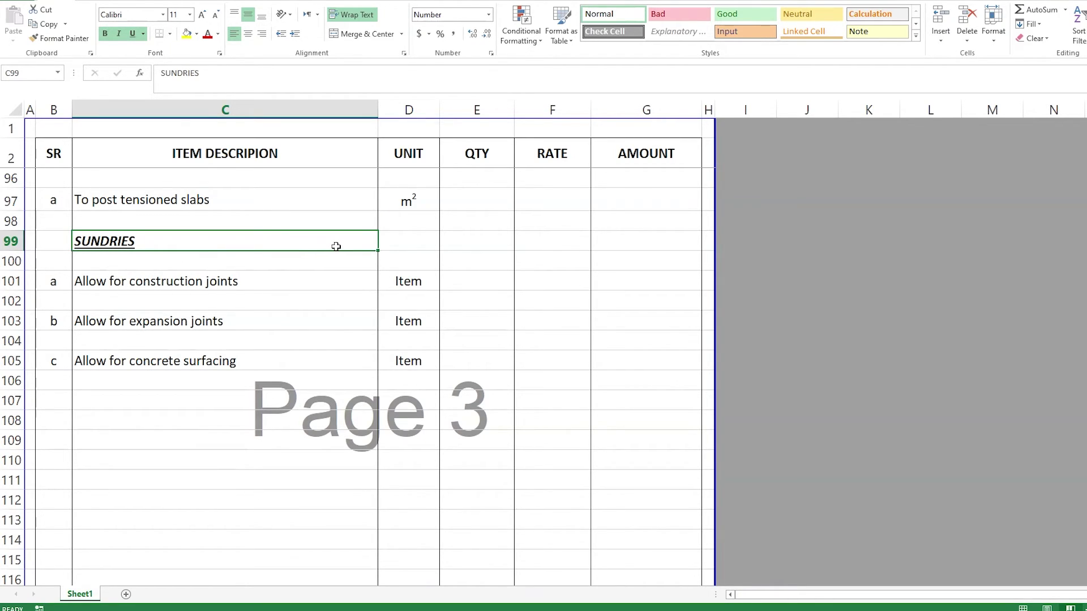
click(231, 280)
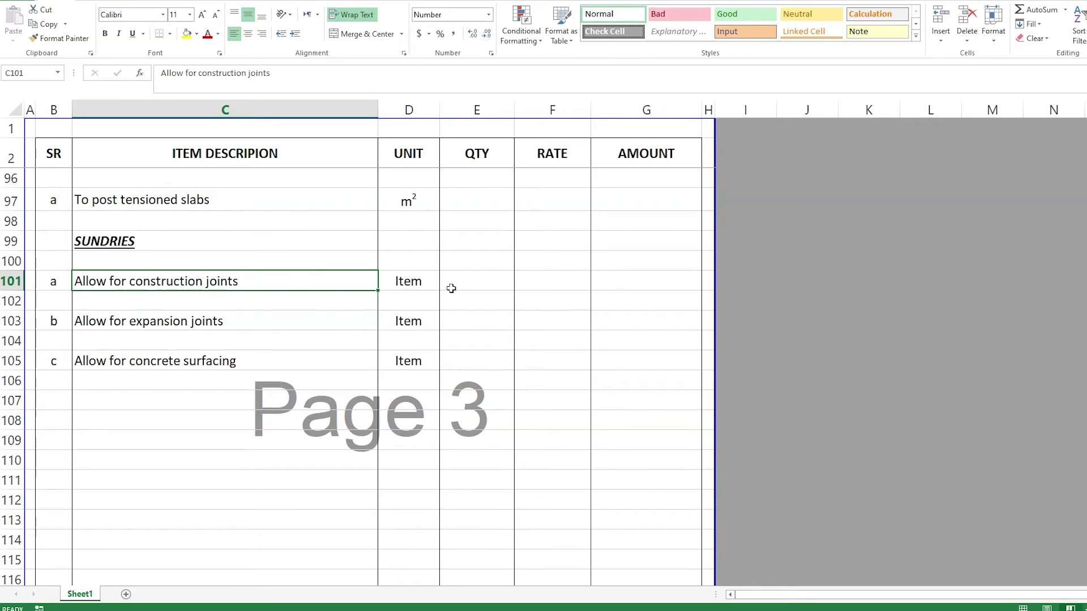
click(92, 327)
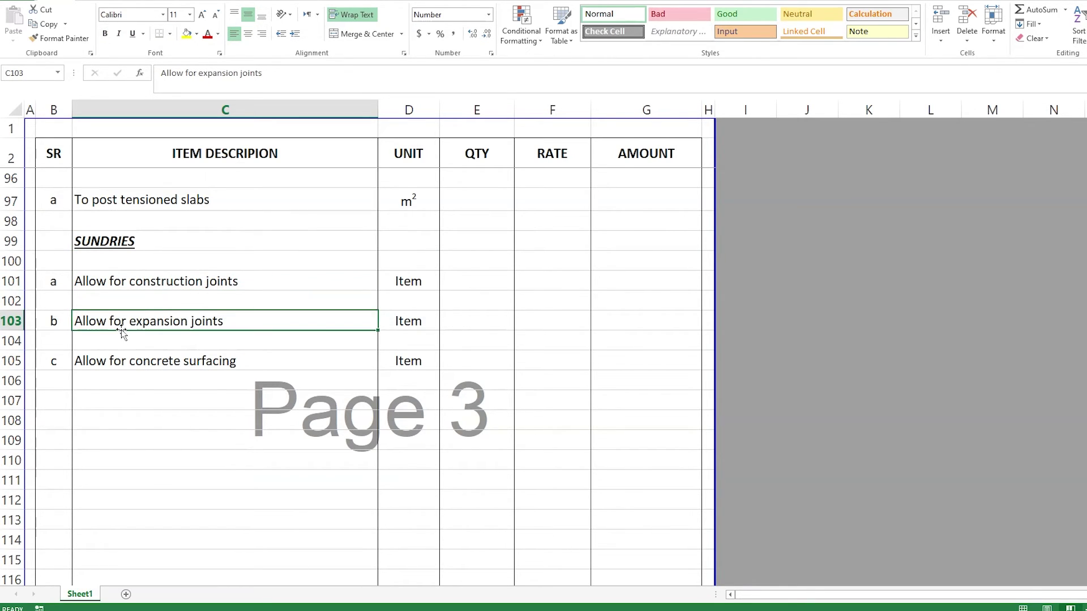
click(140, 366)
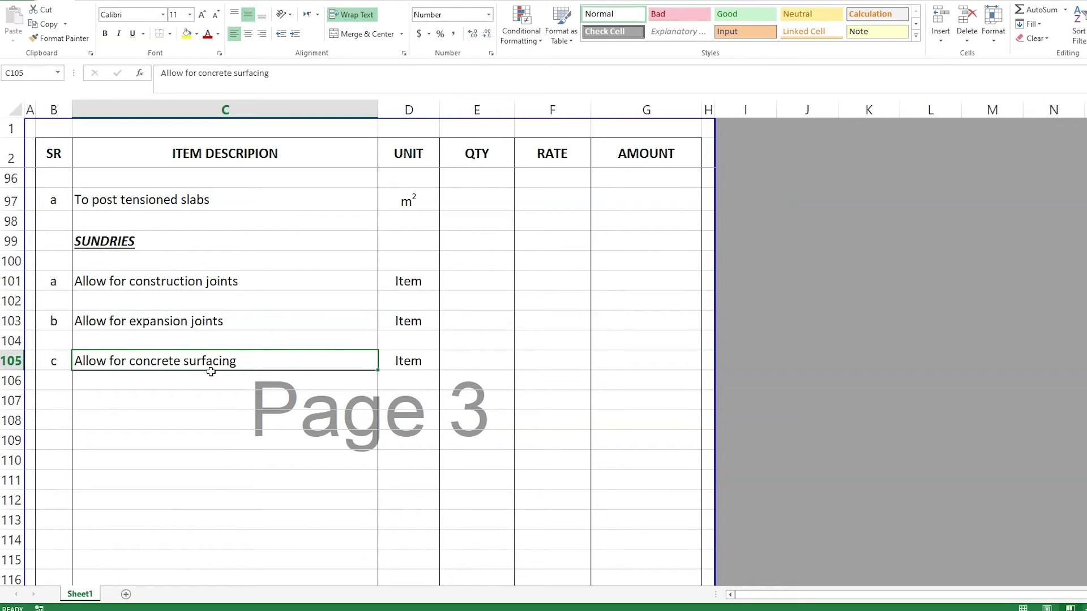
- Check the units of the three Sundries items in D101 to D105
drag(419, 281, 417, 360)
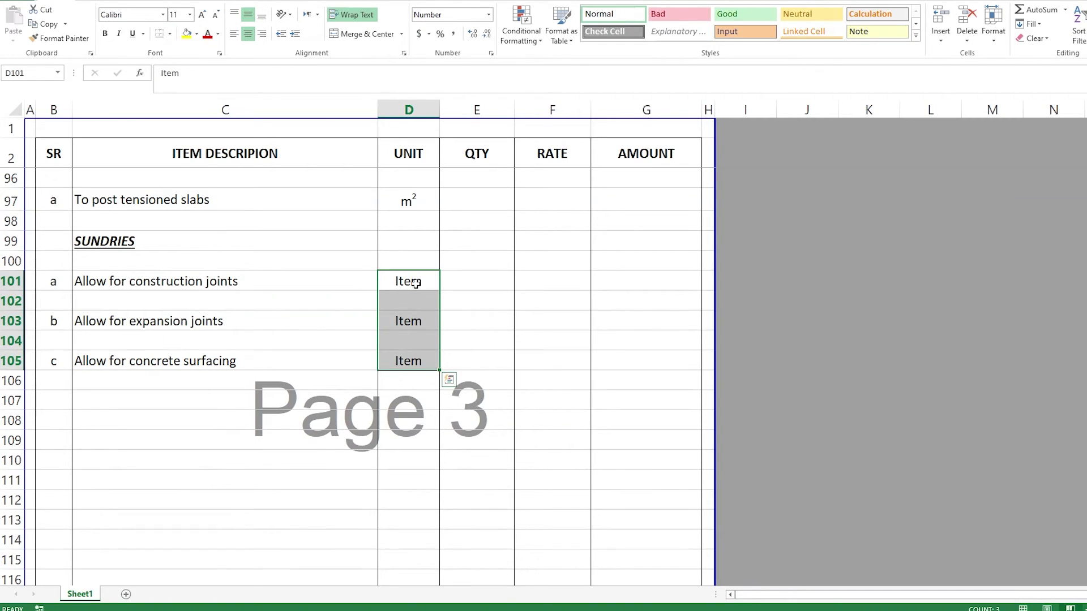
click(416, 283)
click(407, 323)
click(404, 363)
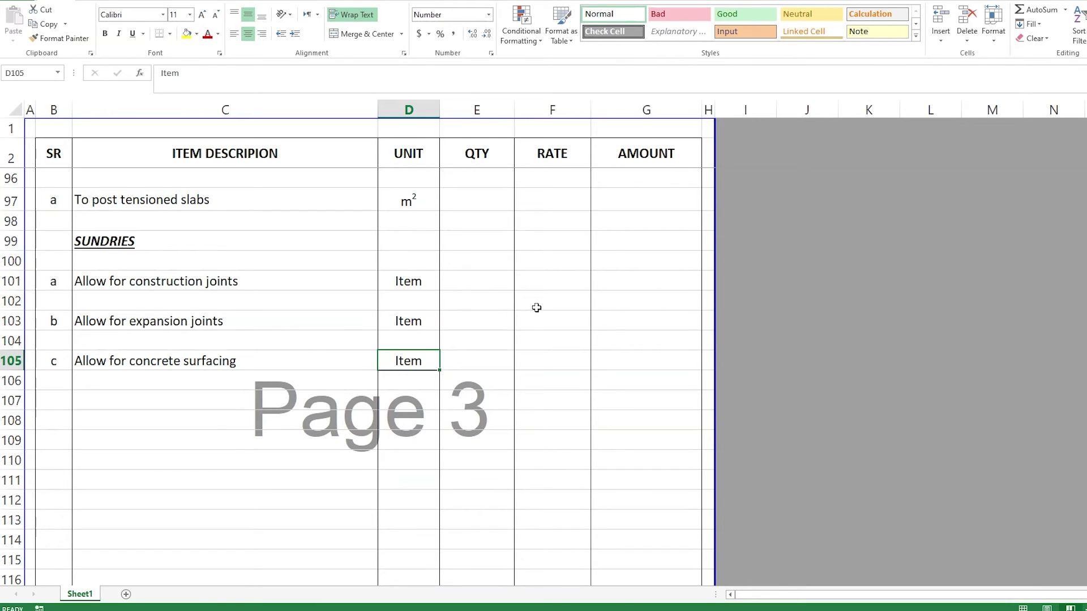
- Skim the whole bill again from the Poured Concrete section down to the Sundries section
scroll(536, 307, up, 1)
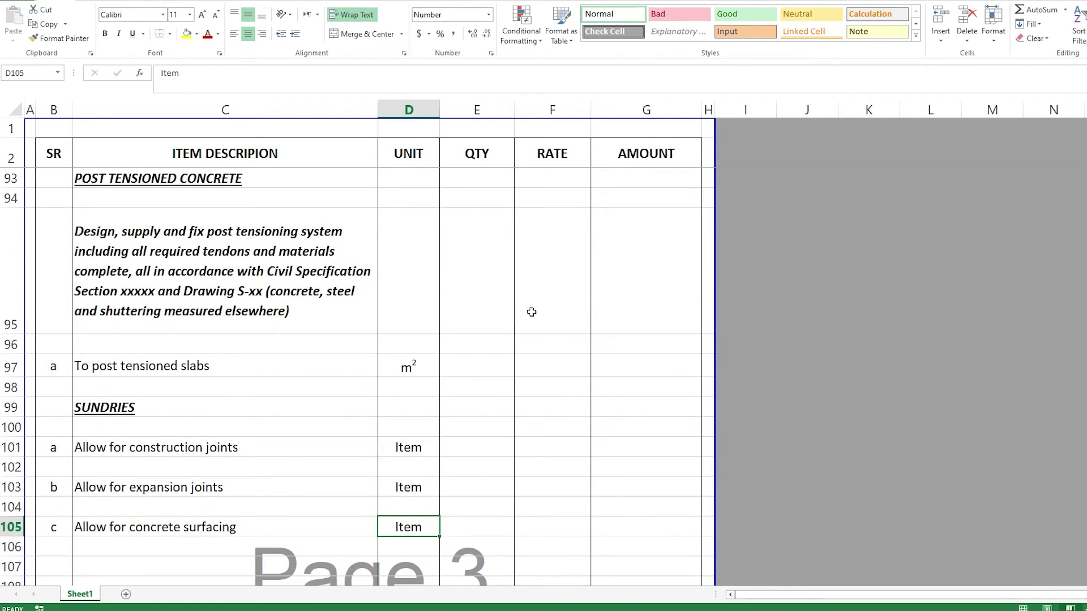
scroll(535, 311, up, 20)
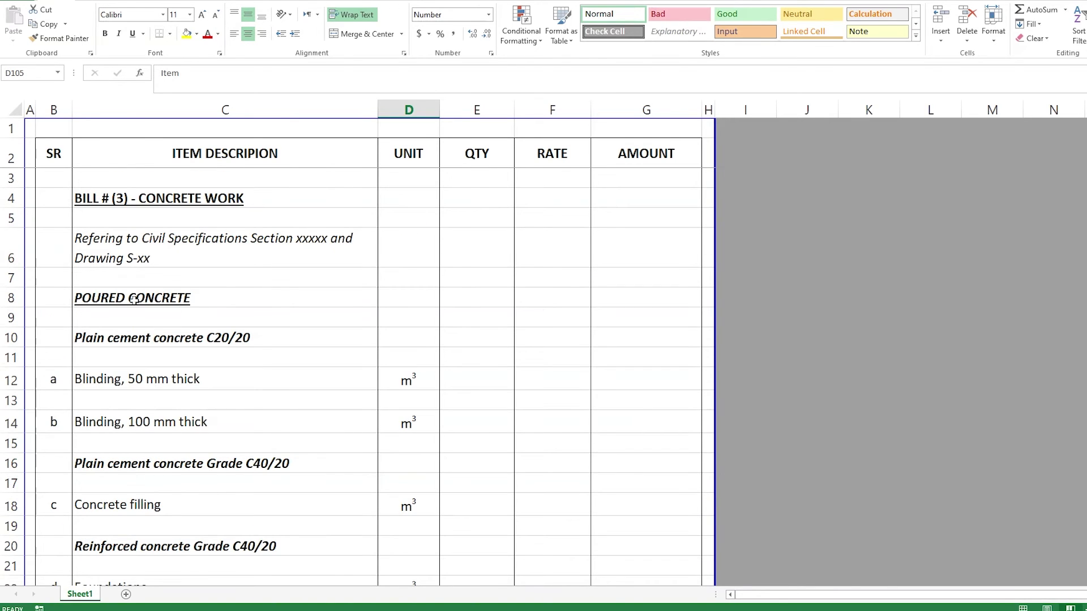
scroll(147, 304, down, 8)
scroll(185, 306, down, 8)
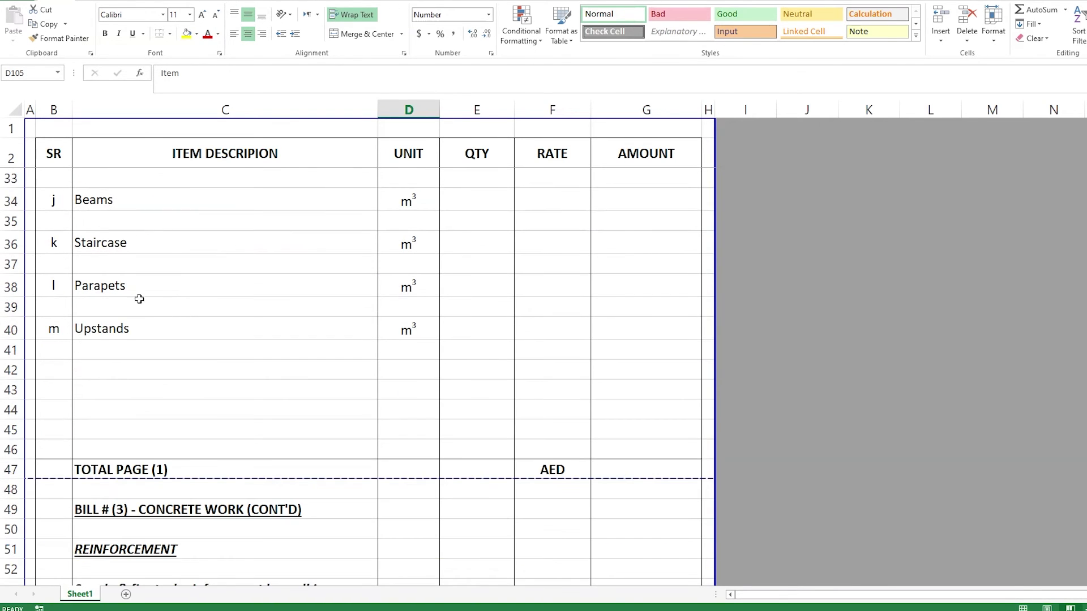
scroll(190, 329, down, 10)
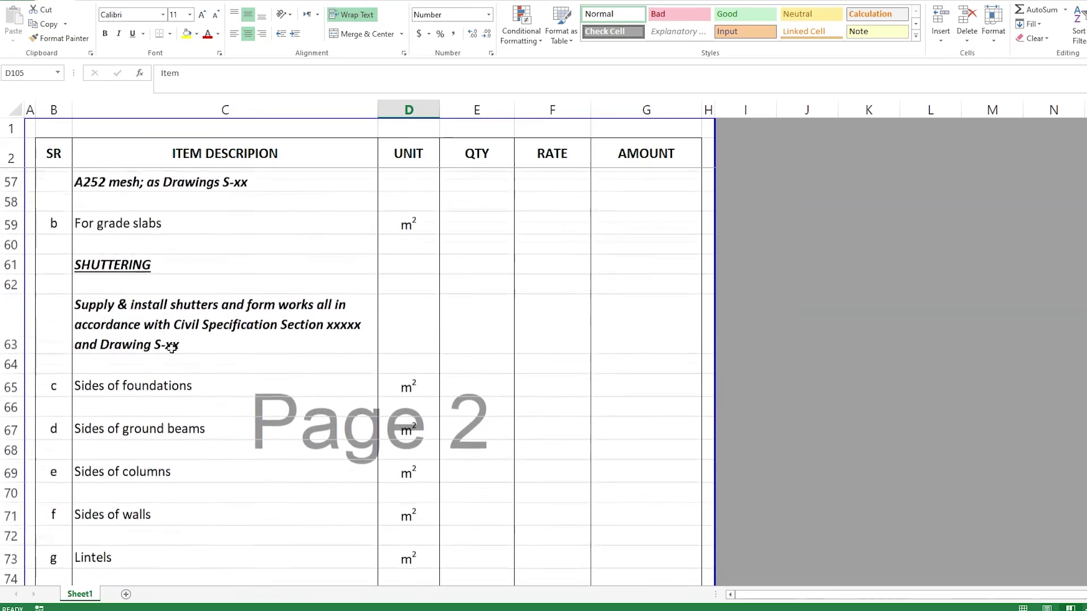
scroll(178, 405, down, 4)
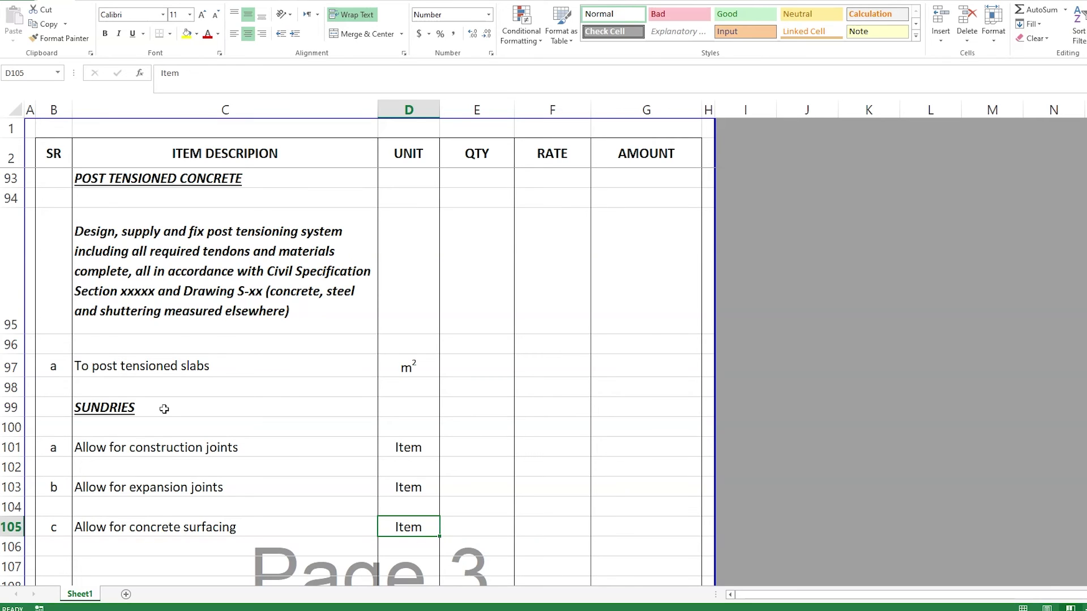
- Read the clause in C137 under the Generally heading about allowing for works not listed above
scroll(249, 397, down, 4)
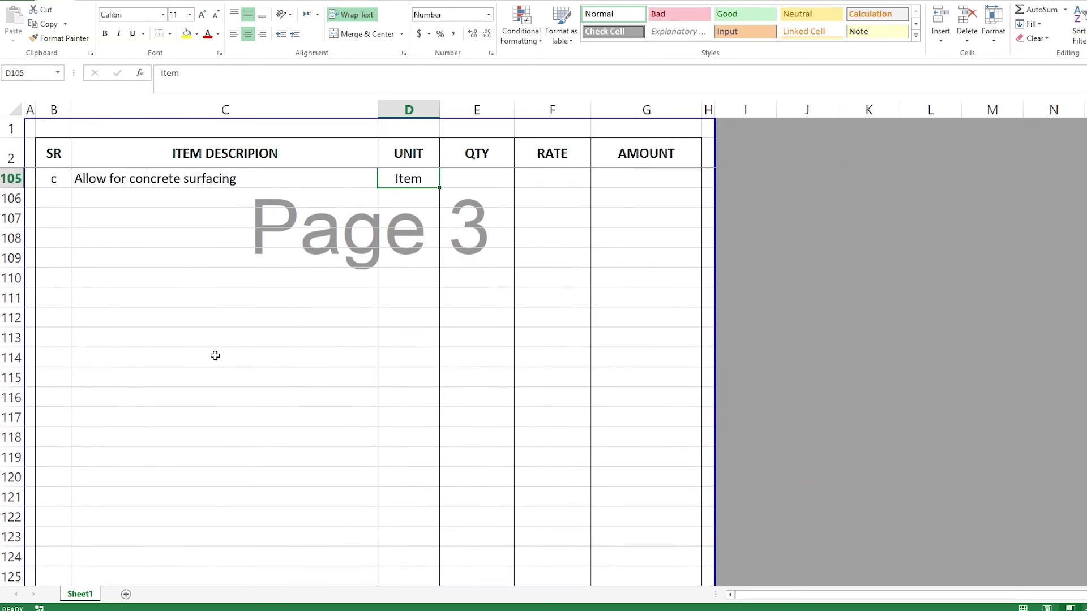
scroll(280, 309, up, 1)
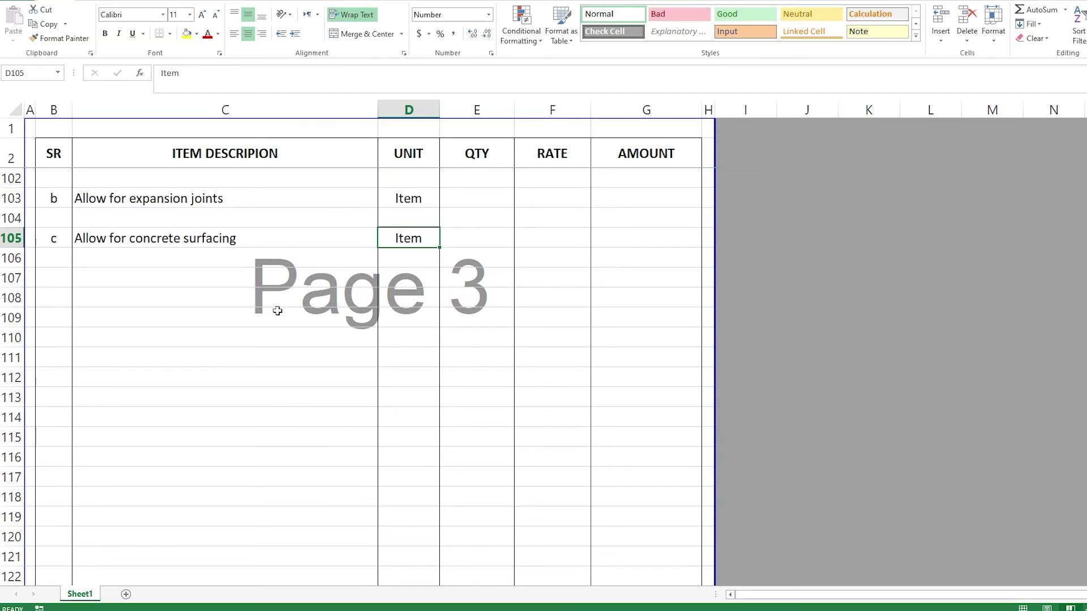
scroll(277, 311, down, 8)
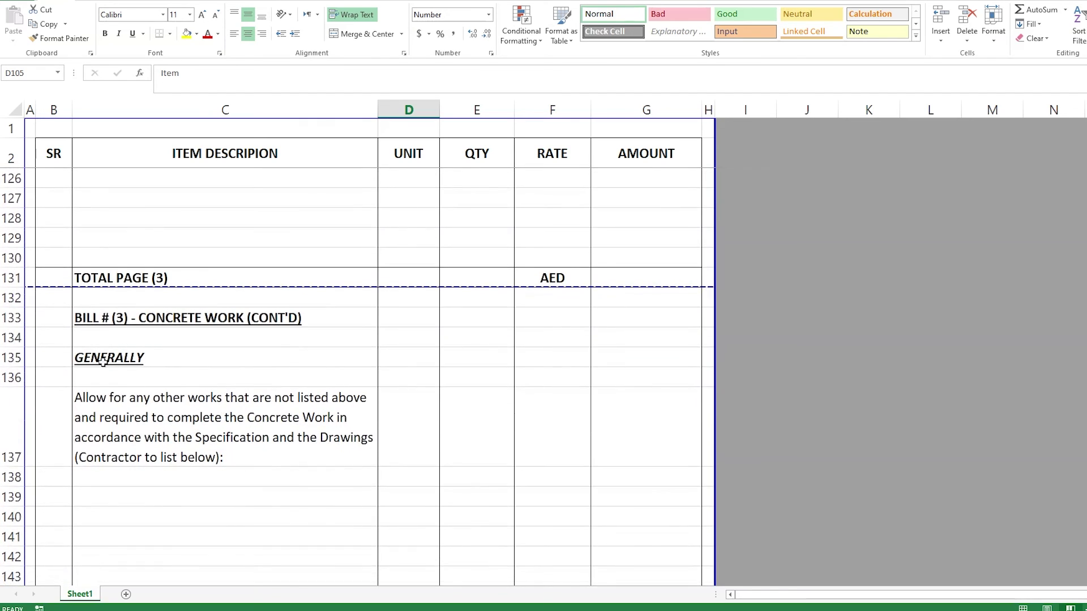
click(168, 404)
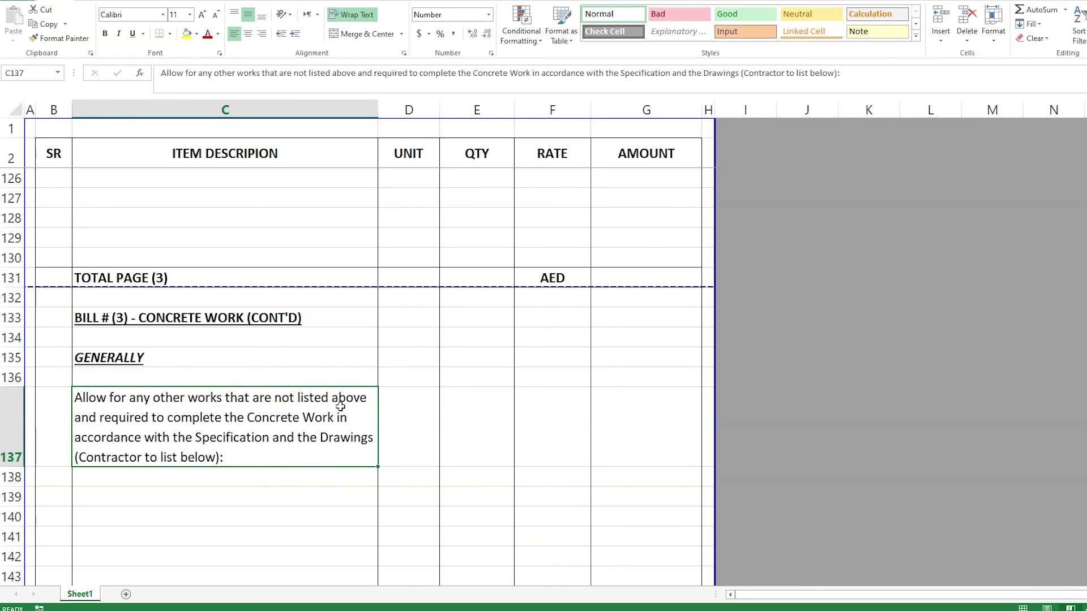
scroll(279, 347, up, 9)
scroll(222, 345, up, 4)
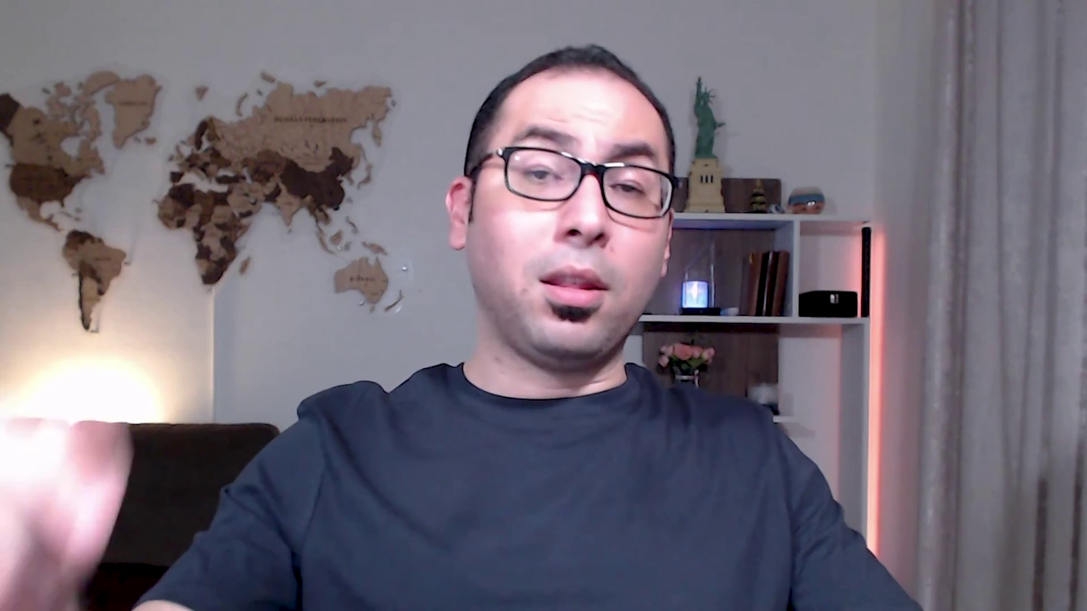